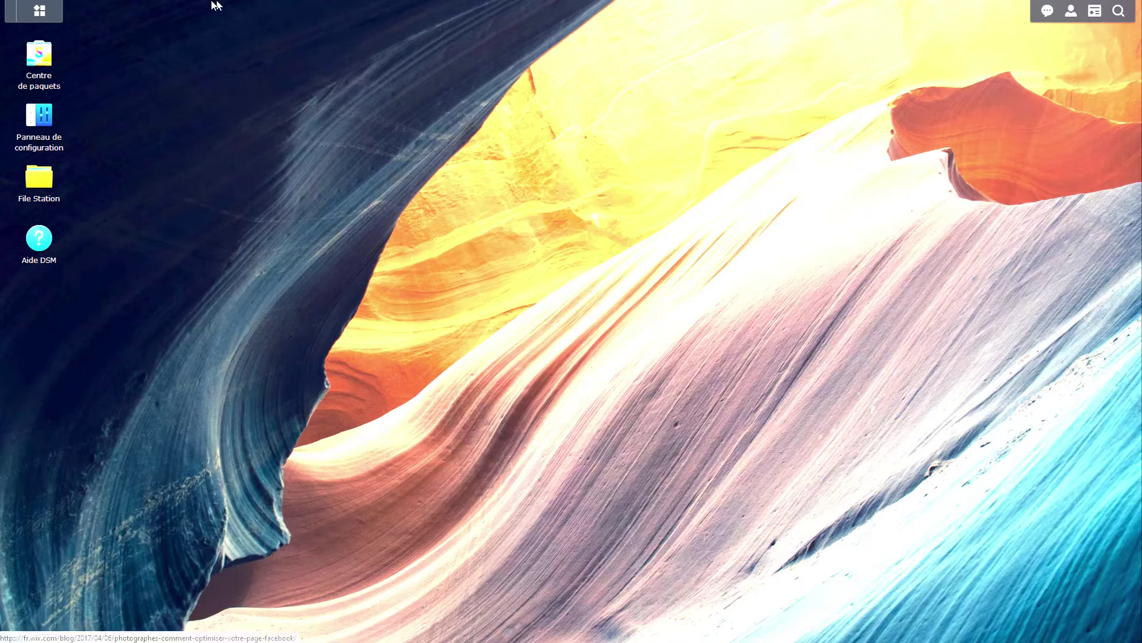
Open Synology Photos and check the file picker for adding photos, without uploading anything.
{"action": "left_click", "coordinate": [40, 10]}
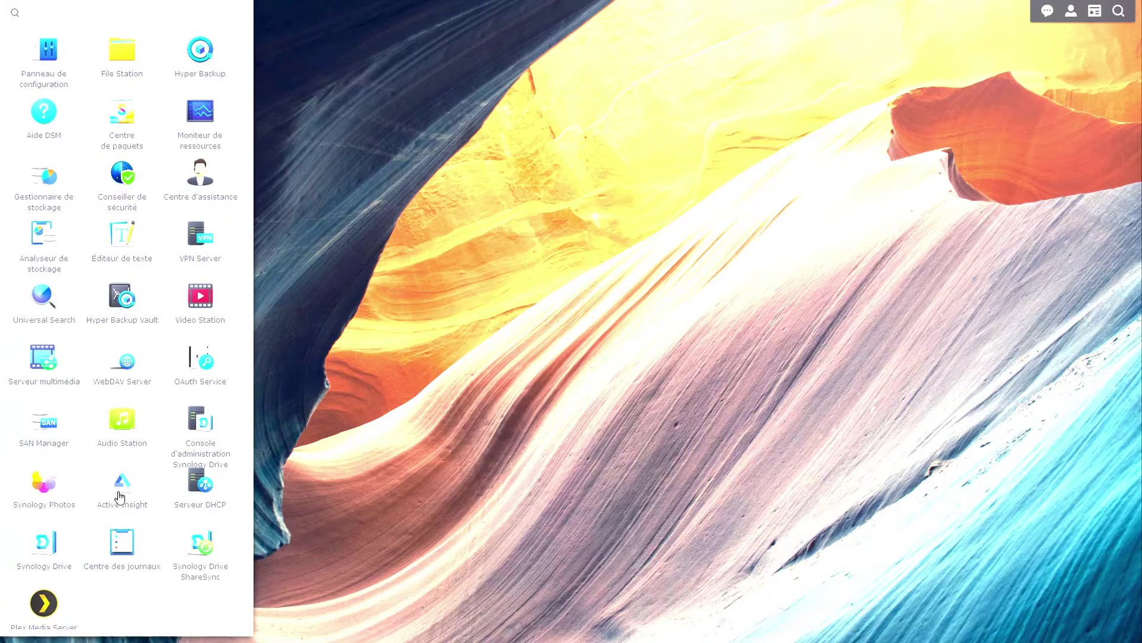
{"action": "left_click", "coordinate": [44, 483]}
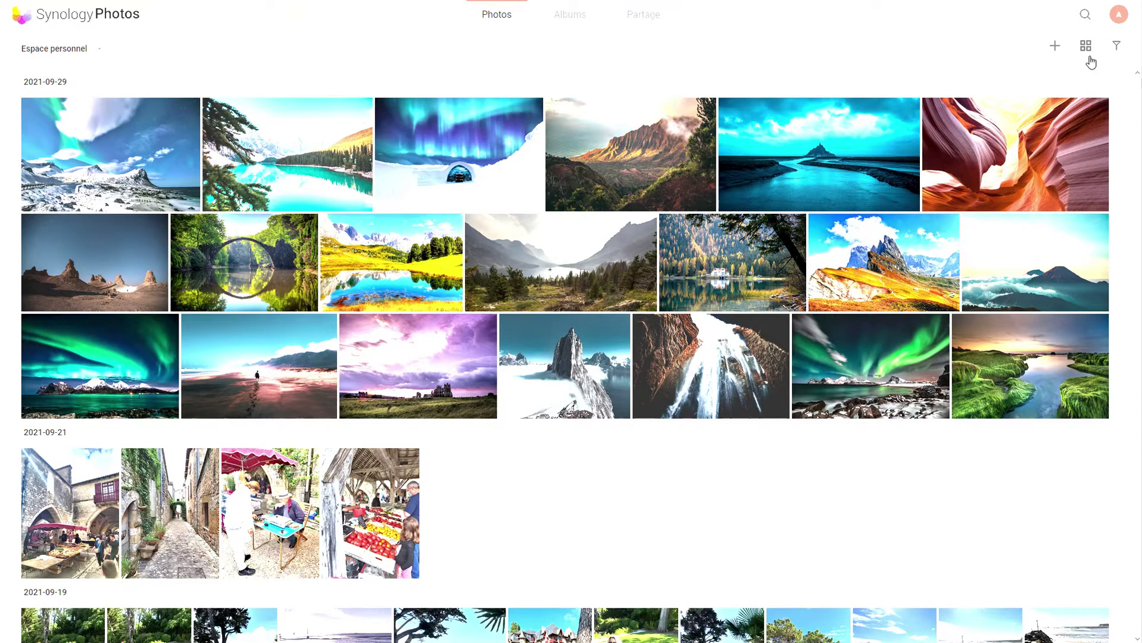
{"action": "left_click", "coordinate": [1051, 56]}
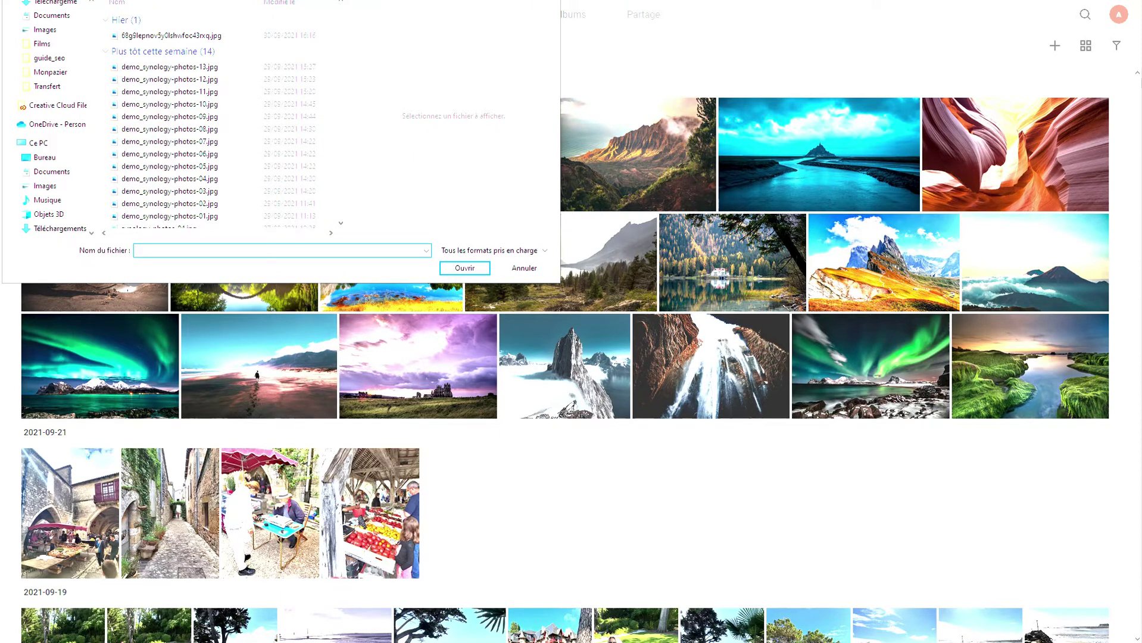
{"action": "key", "text": "Escape"}
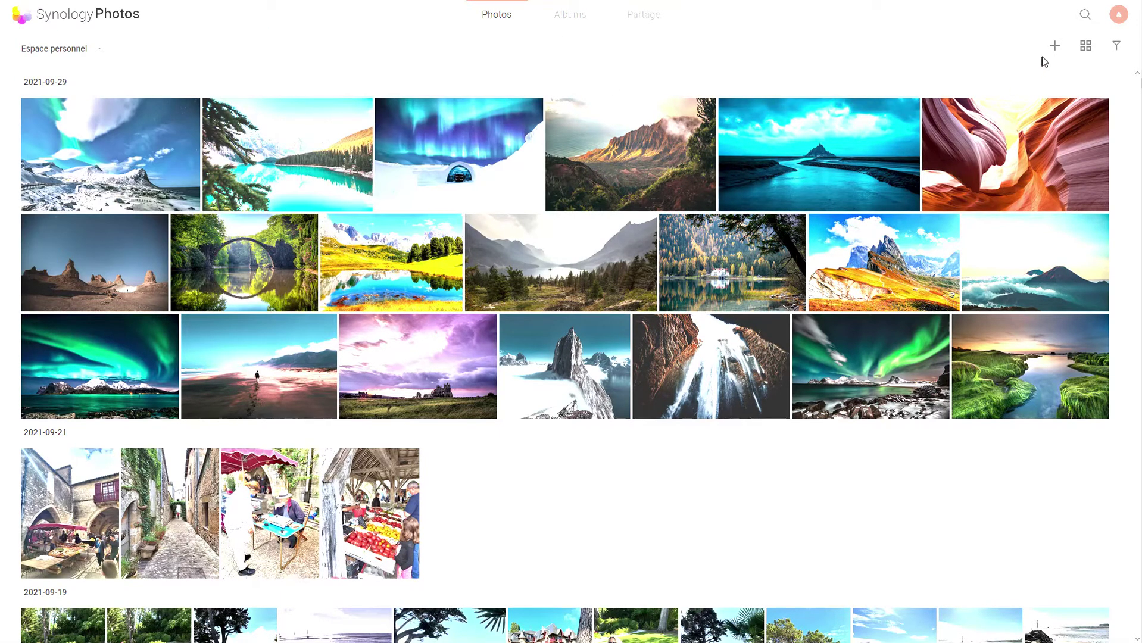
Look at the library in folder view with its sorting options, and return to the timeline view.
{"action": "left_click", "coordinate": [1078, 47]}
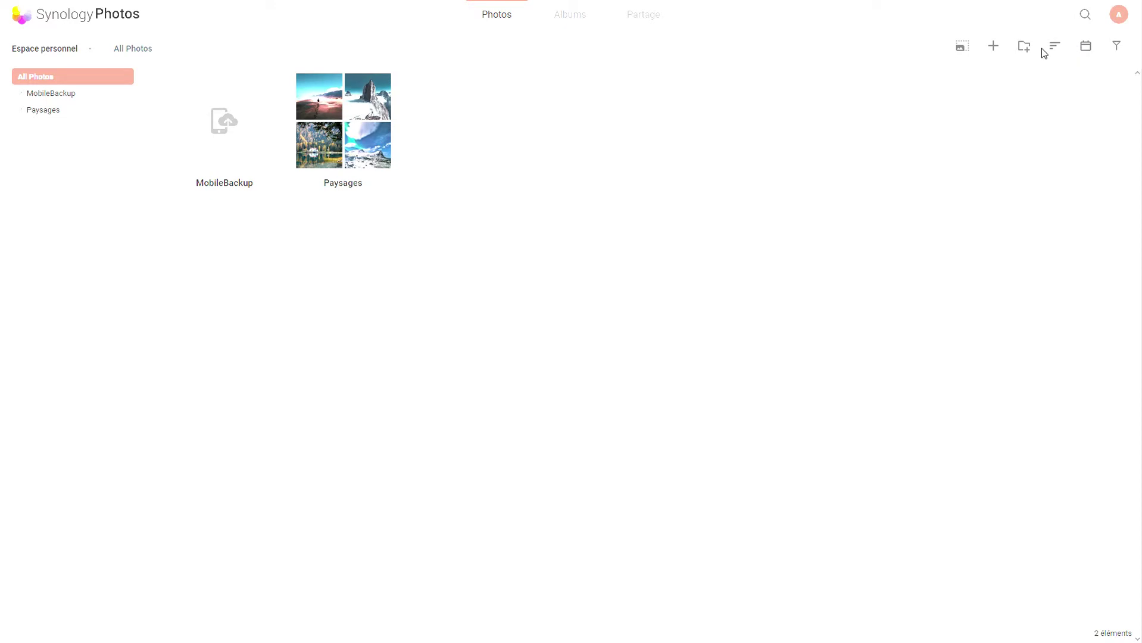
{"action": "left_click", "coordinate": [1055, 48]}
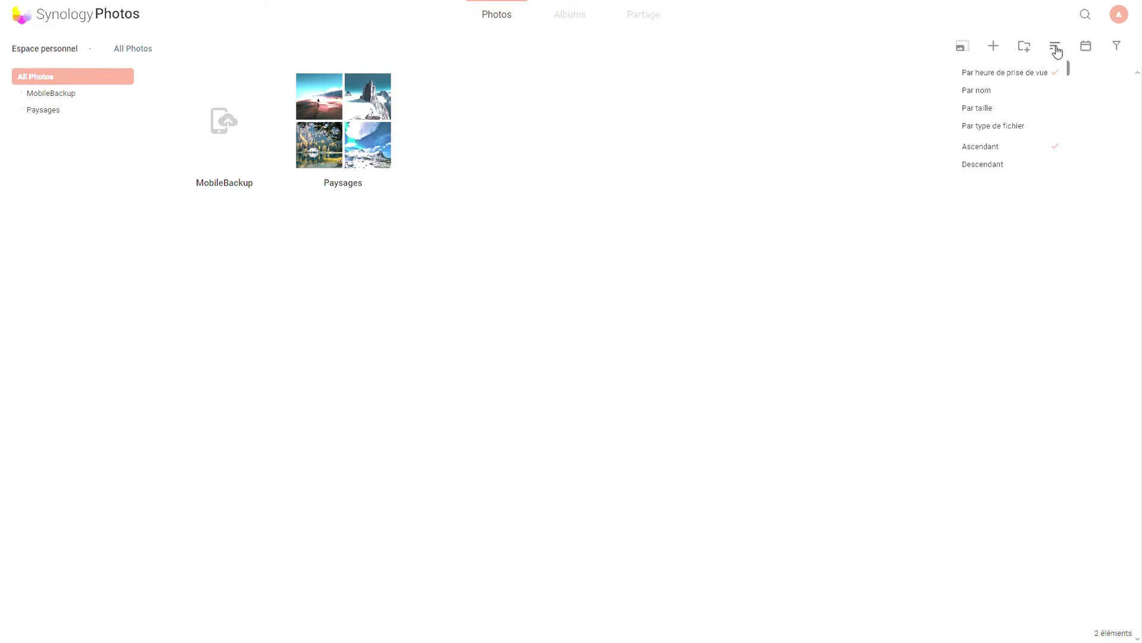
{"action": "left_click", "coordinate": [1085, 48]}
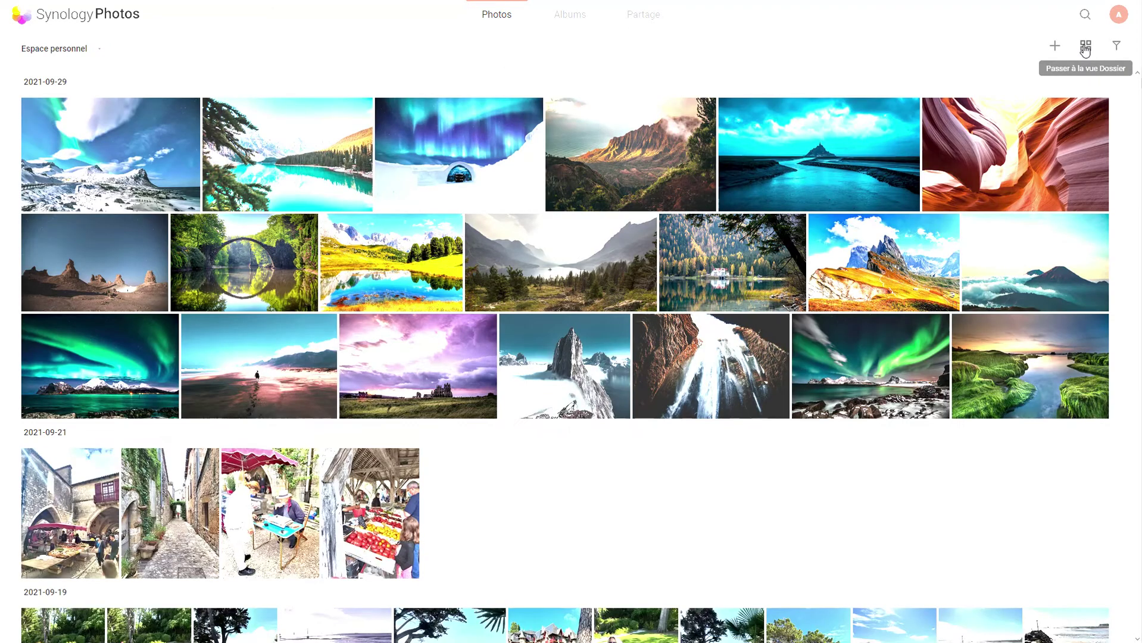
Show the photo filters and examine the places listed under France in Géolocalisation.
{"action": "left_click", "coordinate": [1116, 46]}
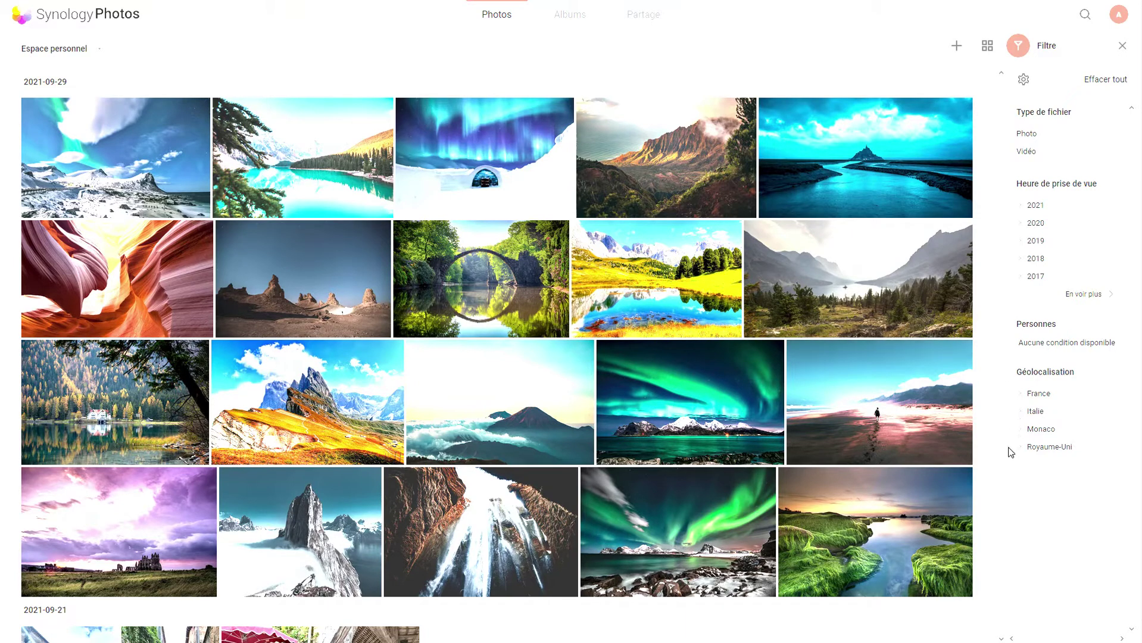
{"action": "left_click", "coordinate": [1022, 398]}
{"action": "scroll", "coordinate": [1022, 402], "scroll_direction": "down", "scroll_amount": 15}
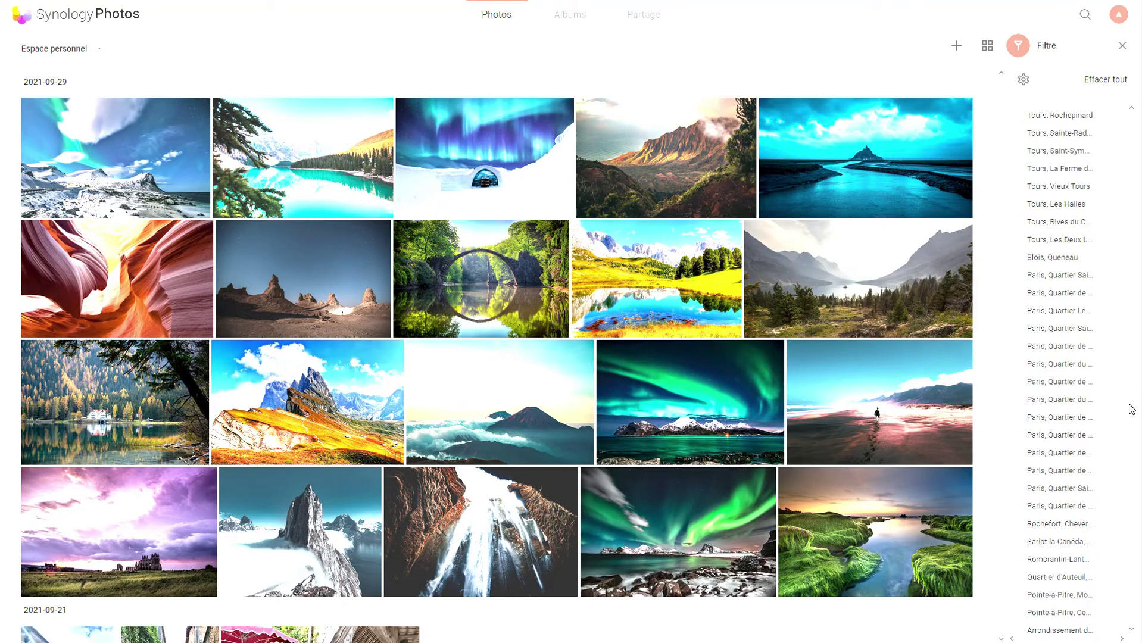
{"action": "scroll", "coordinate": [1119, 560], "scroll_direction": "up", "scroll_amount": 15}
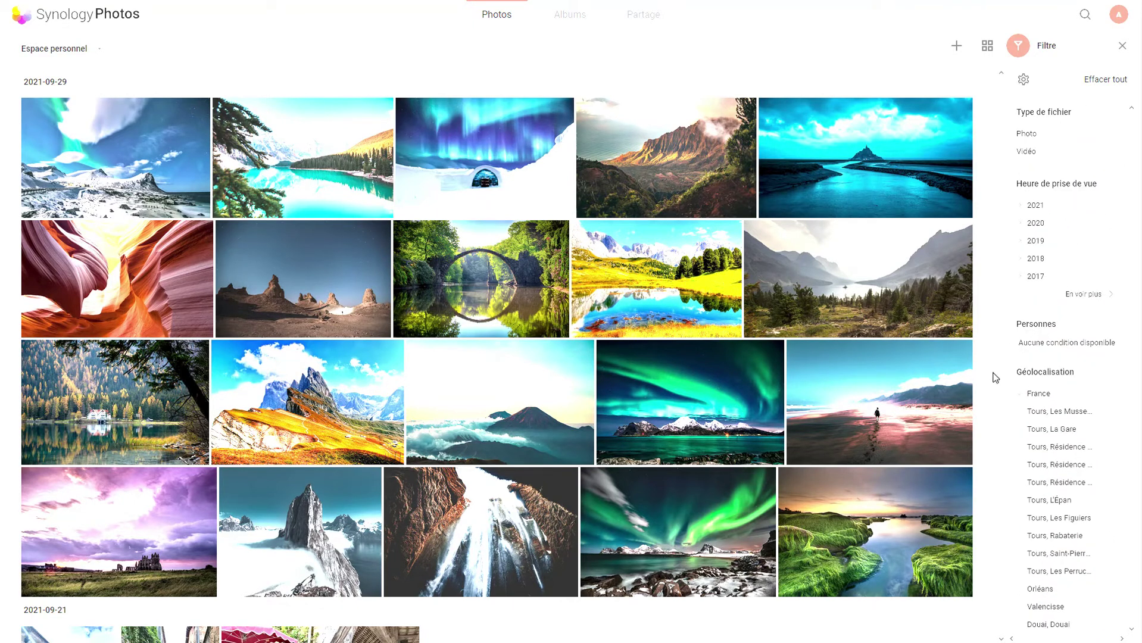
{"action": "left_click", "coordinate": [1025, 400]}
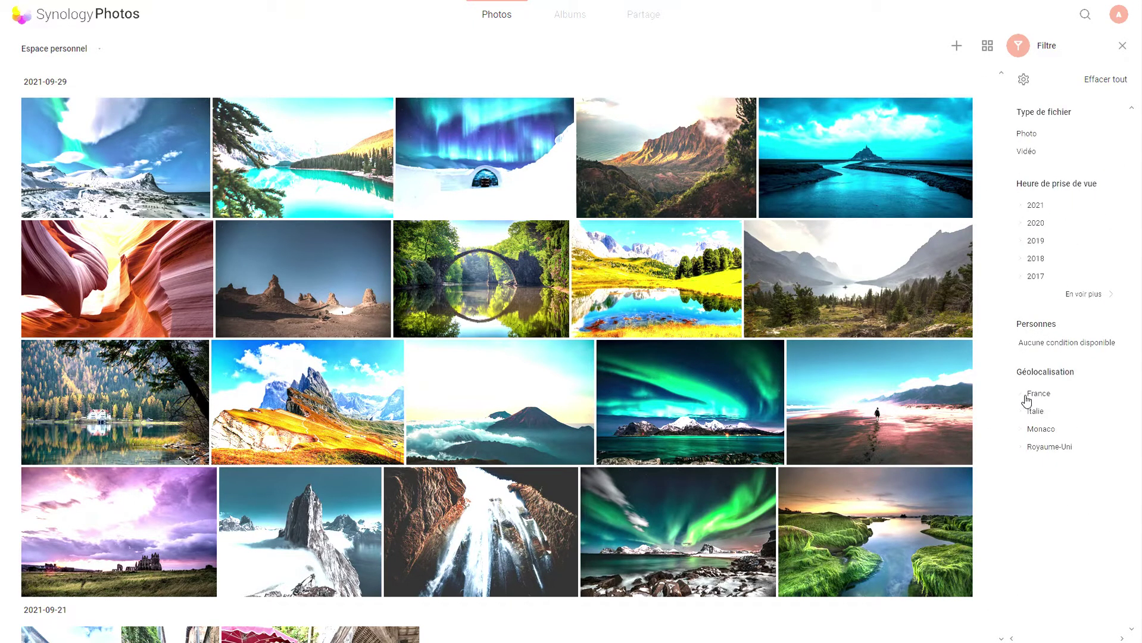
Add Caméra, Lentille, Distance focale, Temps d'exposition, Ouverture and ISO to the filter conditions.
{"action": "left_click", "coordinate": [1025, 79]}
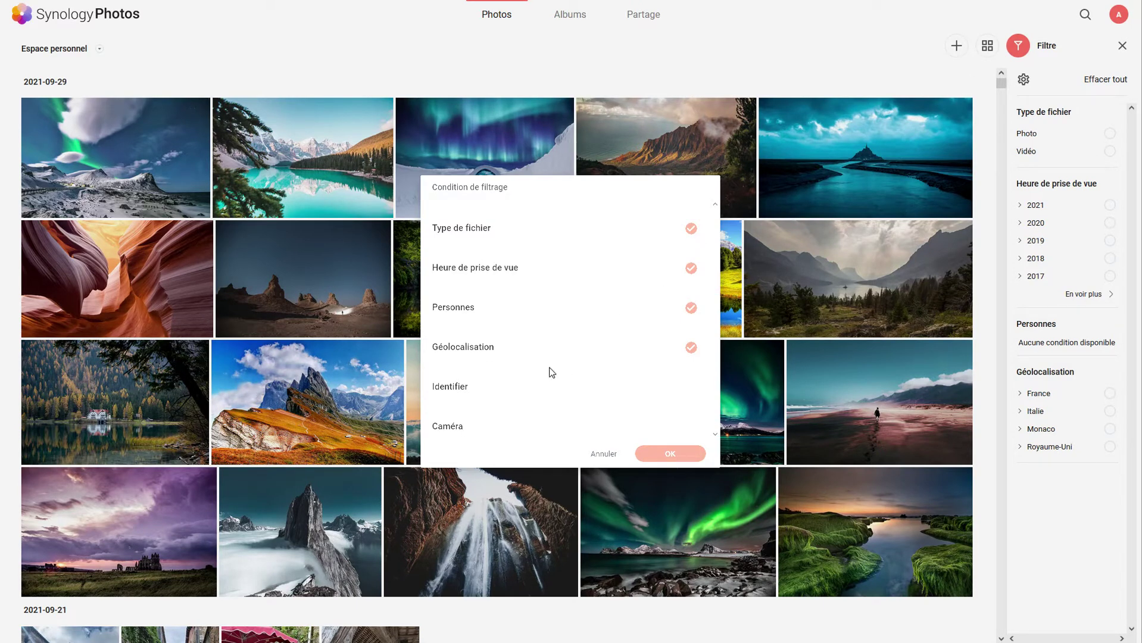
{"action": "scroll", "coordinate": [557, 352], "scroll_direction": "down", "scroll_amount": 3}
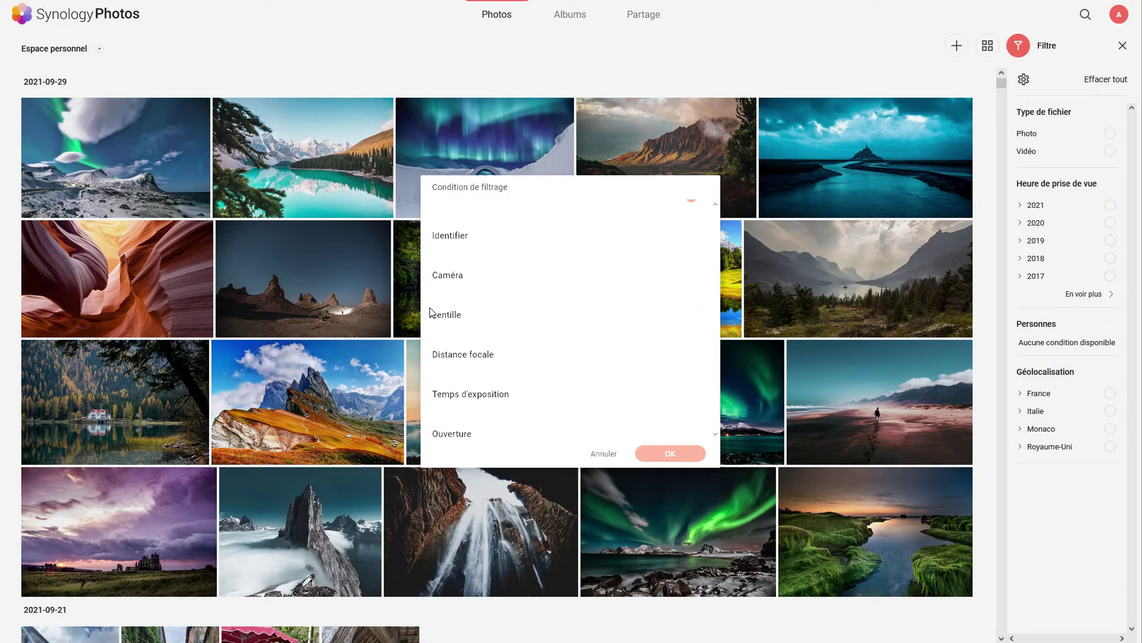
{"action": "left_click", "coordinate": [691, 277]}
{"action": "left_click", "coordinate": [693, 319]}
{"action": "scroll", "coordinate": [675, 372], "scroll_direction": "down", "scroll_amount": 1}
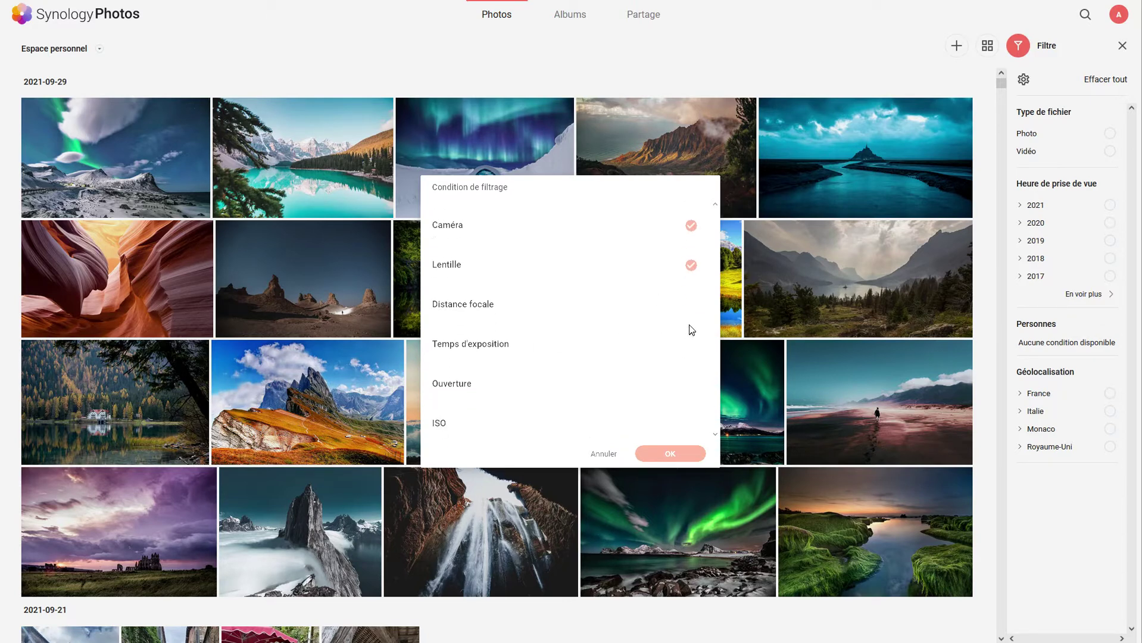
{"action": "left_click", "coordinate": [688, 306]}
{"action": "left_click", "coordinate": [689, 345]}
{"action": "scroll", "coordinate": [678, 321], "scroll_direction": "down", "scroll_amount": 1}
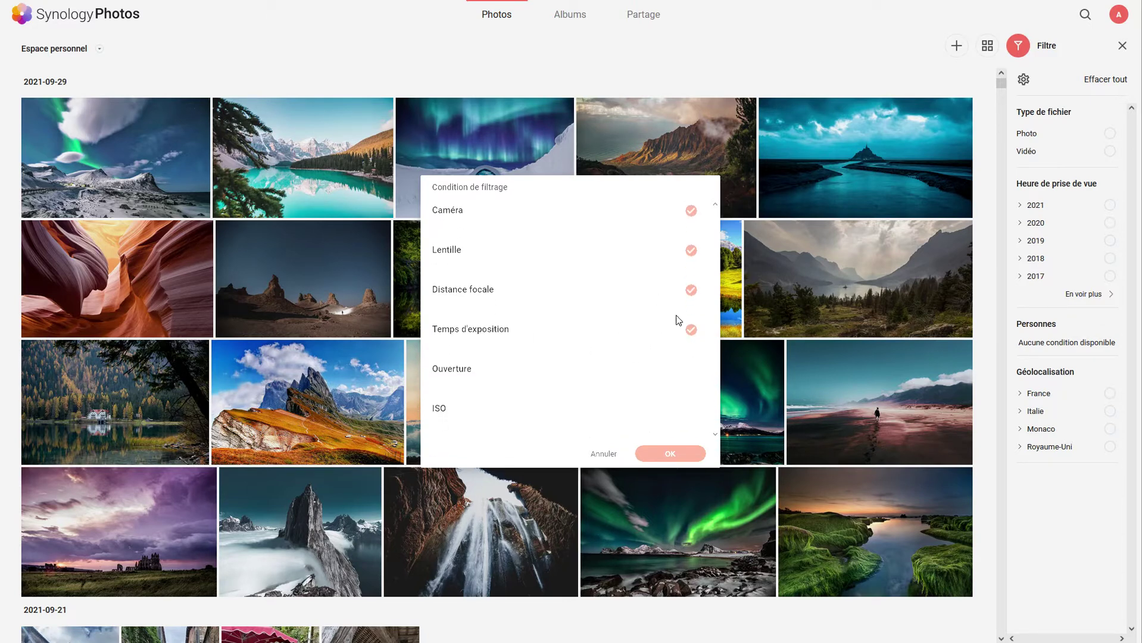
{"action": "left_click", "coordinate": [693, 372]}
{"action": "left_click", "coordinate": [692, 411]}
{"action": "left_click", "coordinate": [673, 454]}
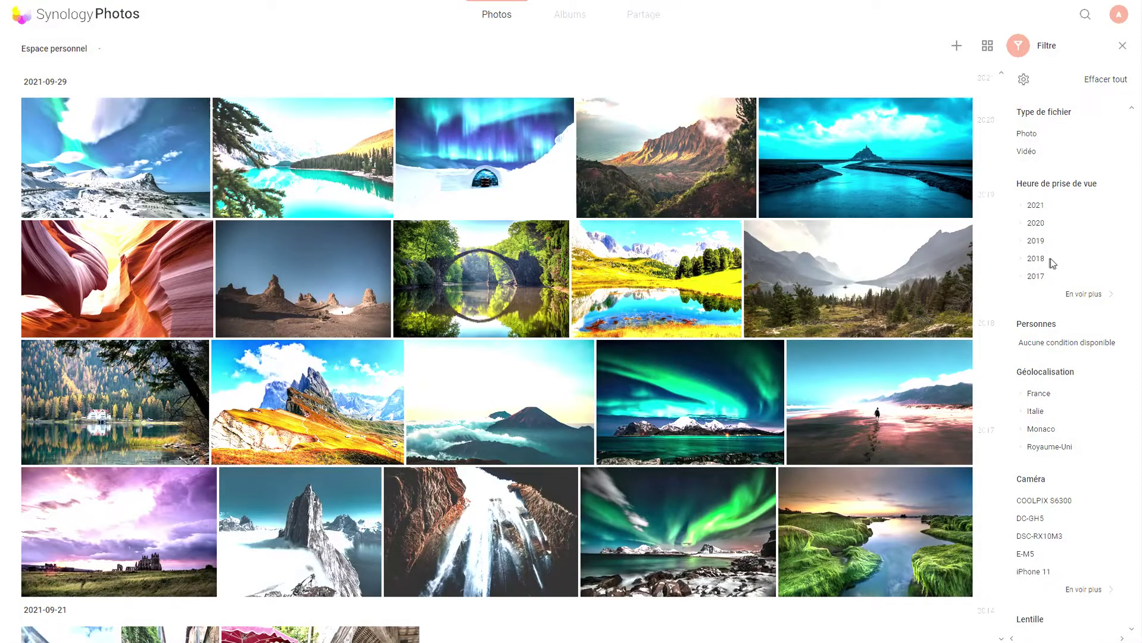
Examine the camera, lens and exposure filter values, then clear all filters and close the filters.
{"action": "scroll", "coordinate": [1069, 247], "scroll_direction": "down", "scroll_amount": 5}
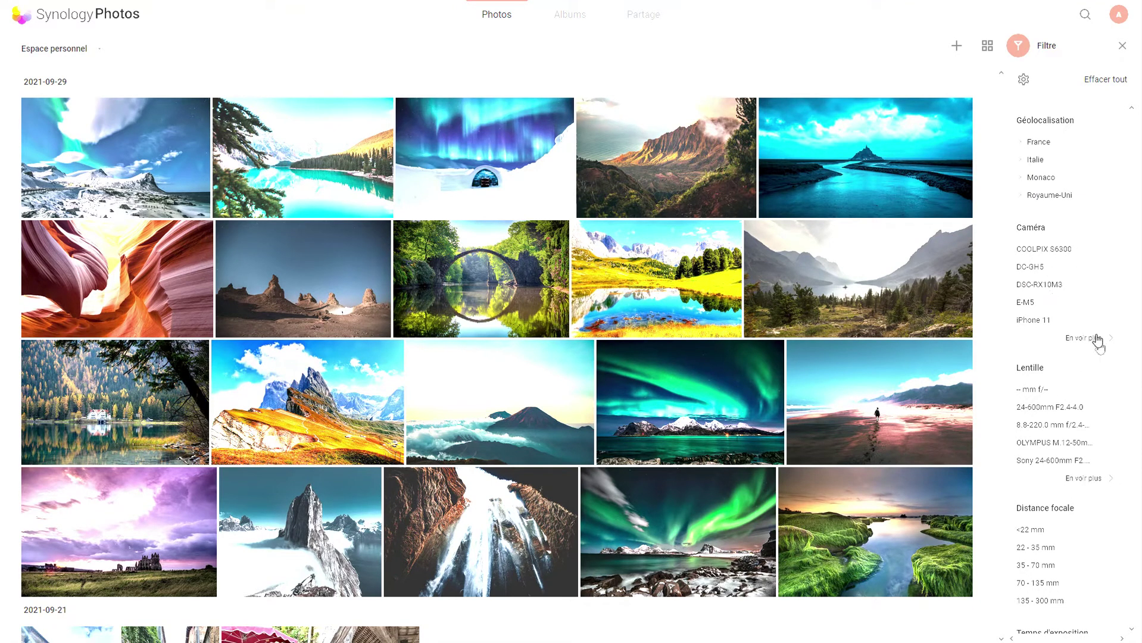
{"action": "scroll", "coordinate": [1091, 306], "scroll_direction": "down", "scroll_amount": 3}
{"action": "scroll", "coordinate": [1119, 384], "scroll_direction": "down", "scroll_amount": 3}
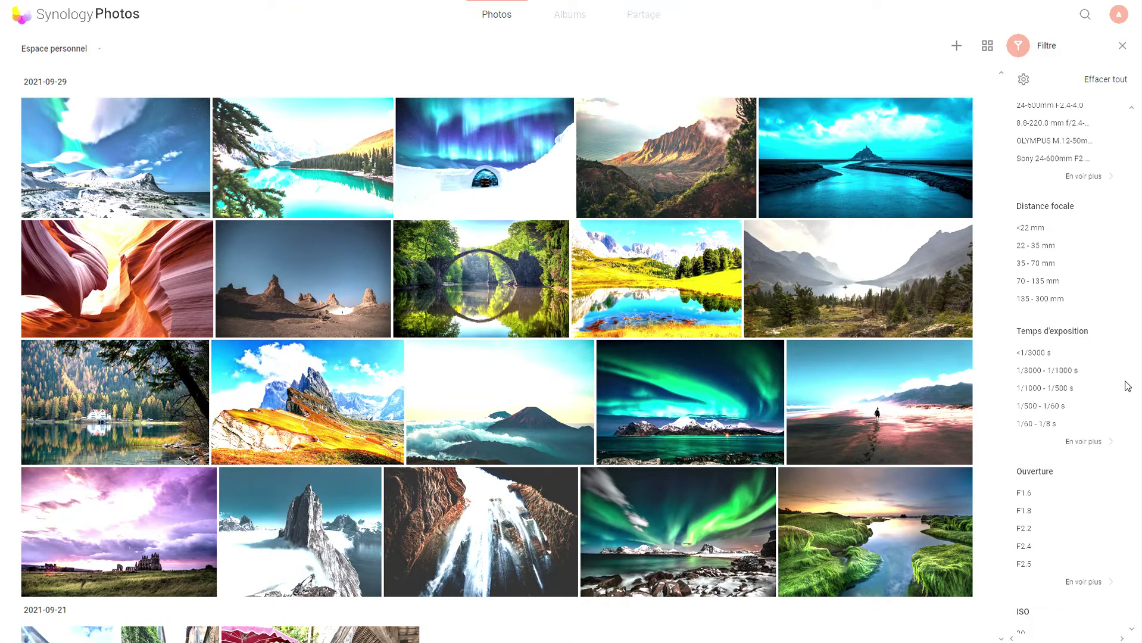
{"action": "scroll", "coordinate": [1110, 439], "scroll_direction": "down", "scroll_amount": 3}
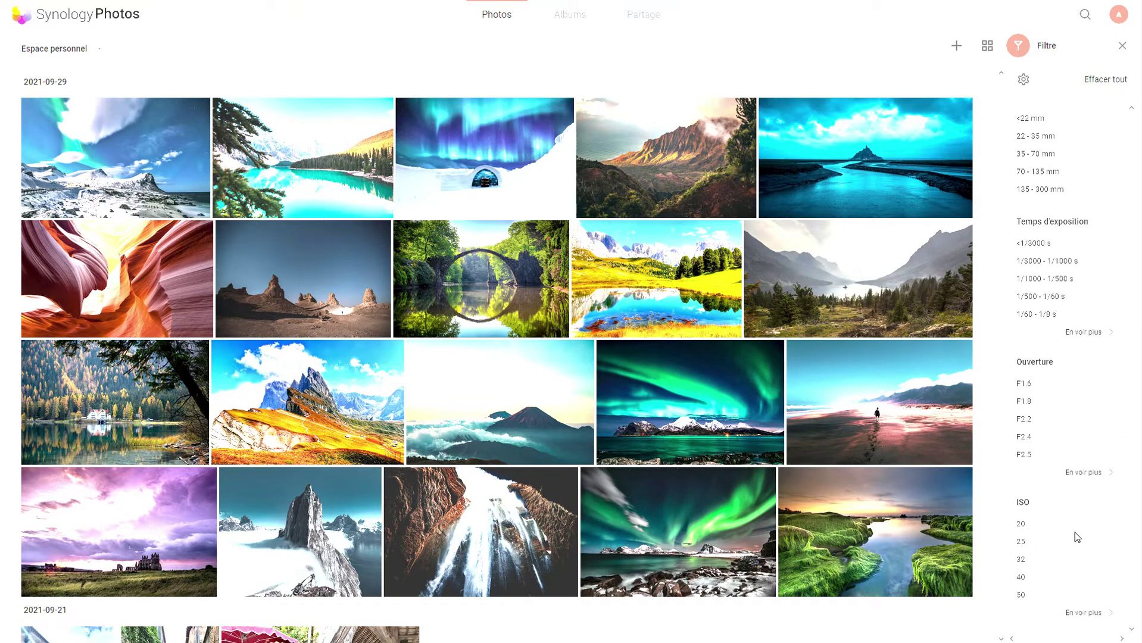
{"action": "scroll", "coordinate": [1029, 600], "scroll_direction": "up", "scroll_amount": 5}
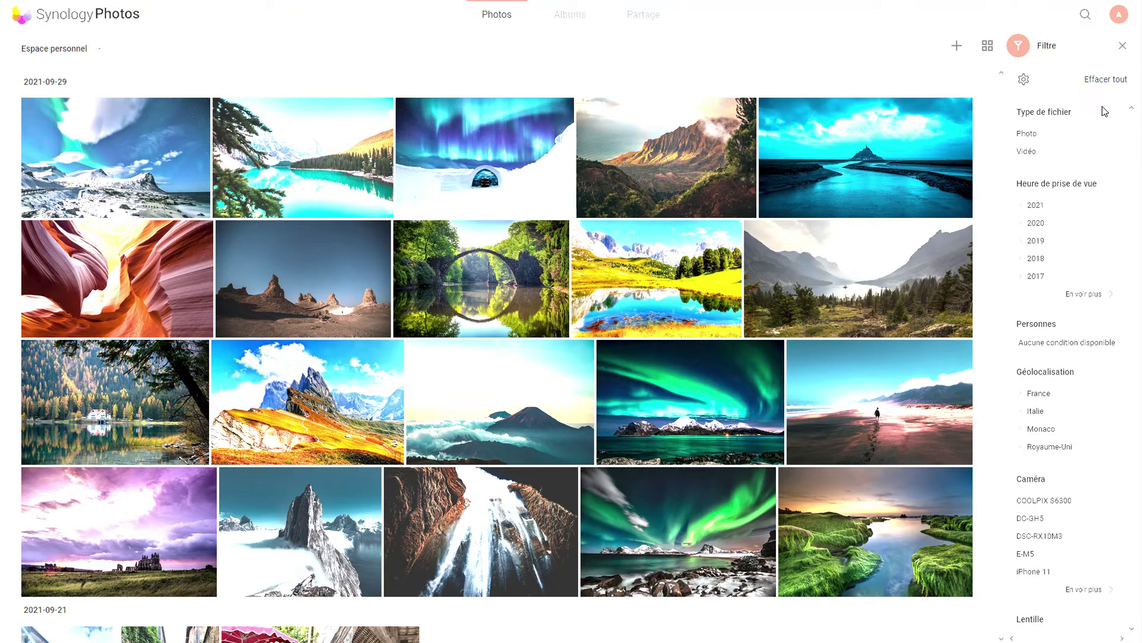
{"action": "left_click", "coordinate": [1108, 87]}
{"action": "left_click", "coordinate": [1125, 55]}
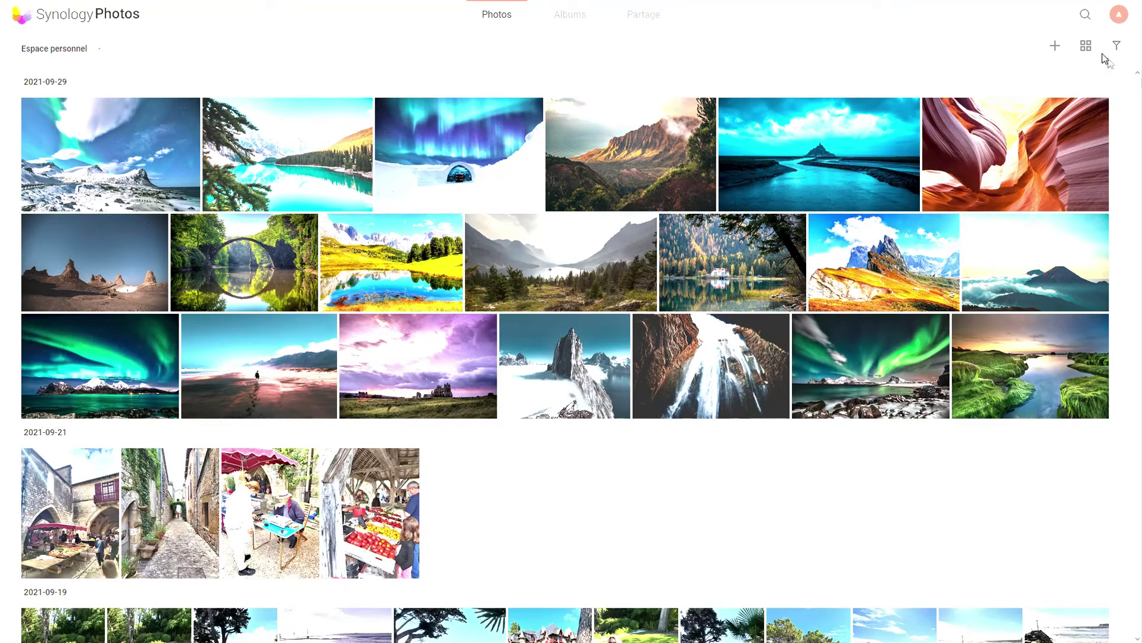
Switch to folder view and check which filter conditions it offers, closing the filters again.
{"action": "left_click", "coordinate": [1084, 47]}
{"action": "left_click", "coordinate": [1116, 49]}
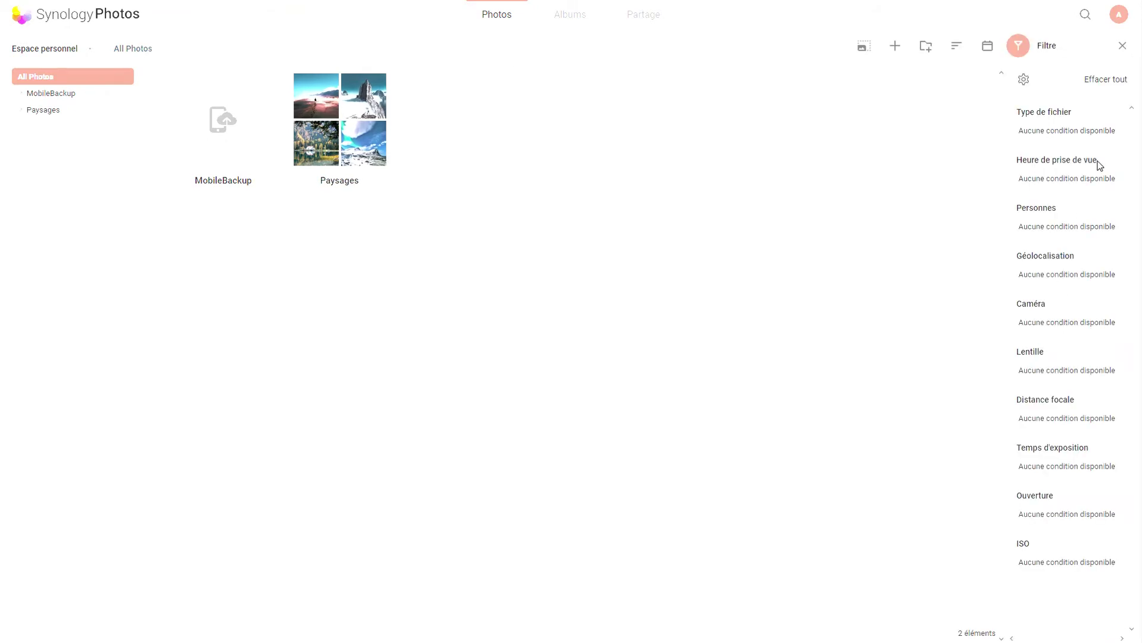
{"action": "left_click", "coordinate": [1122, 46]}
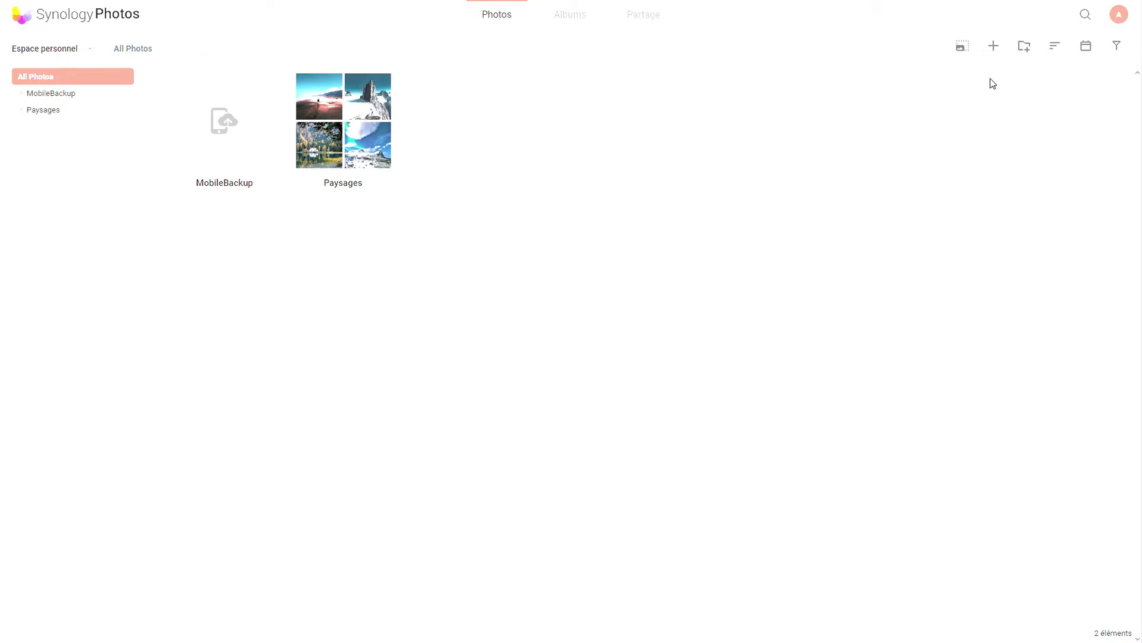
Check the folder creation dialog without creating a folder, and go back to the timeline view.
{"action": "left_click", "coordinate": [1028, 55]}
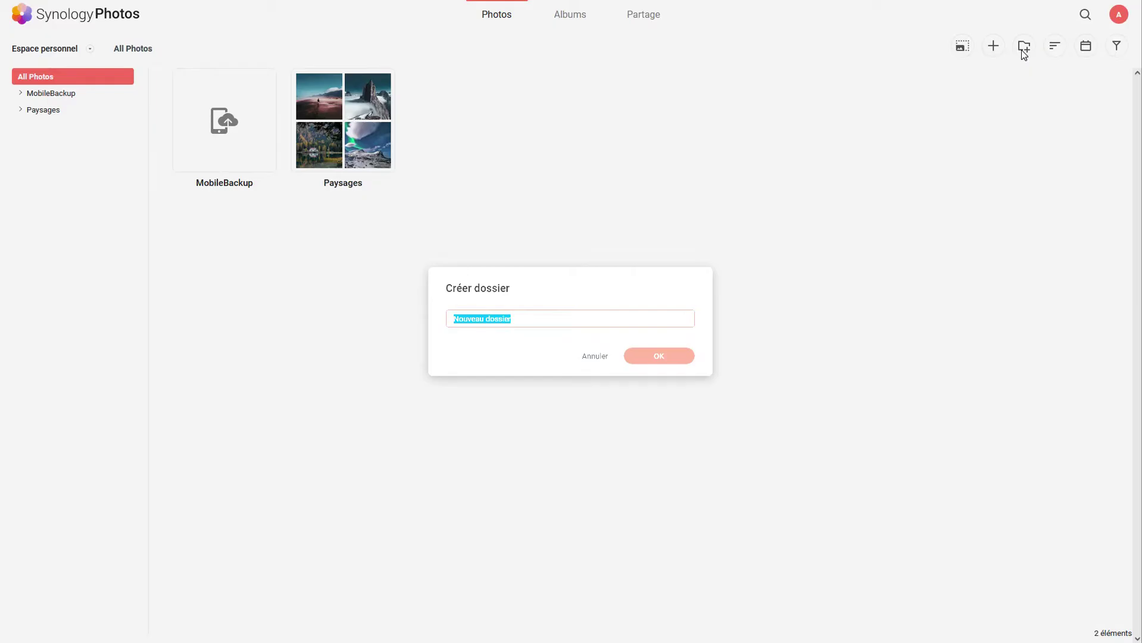
{"action": "left_click", "coordinate": [595, 356]}
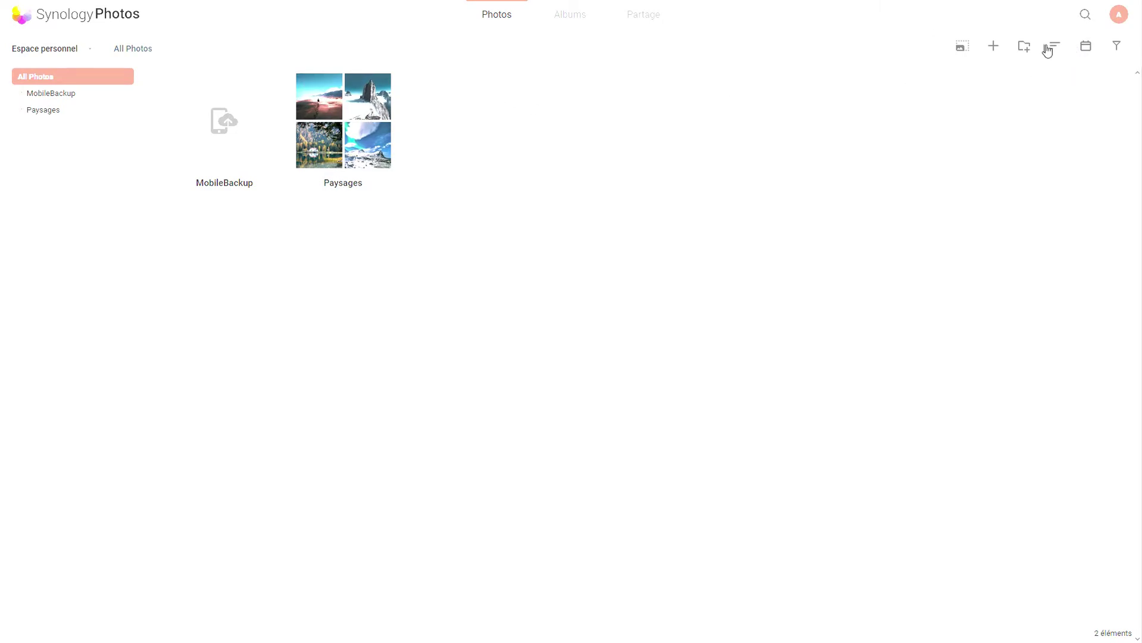
{"action": "left_click", "coordinate": [1085, 46]}
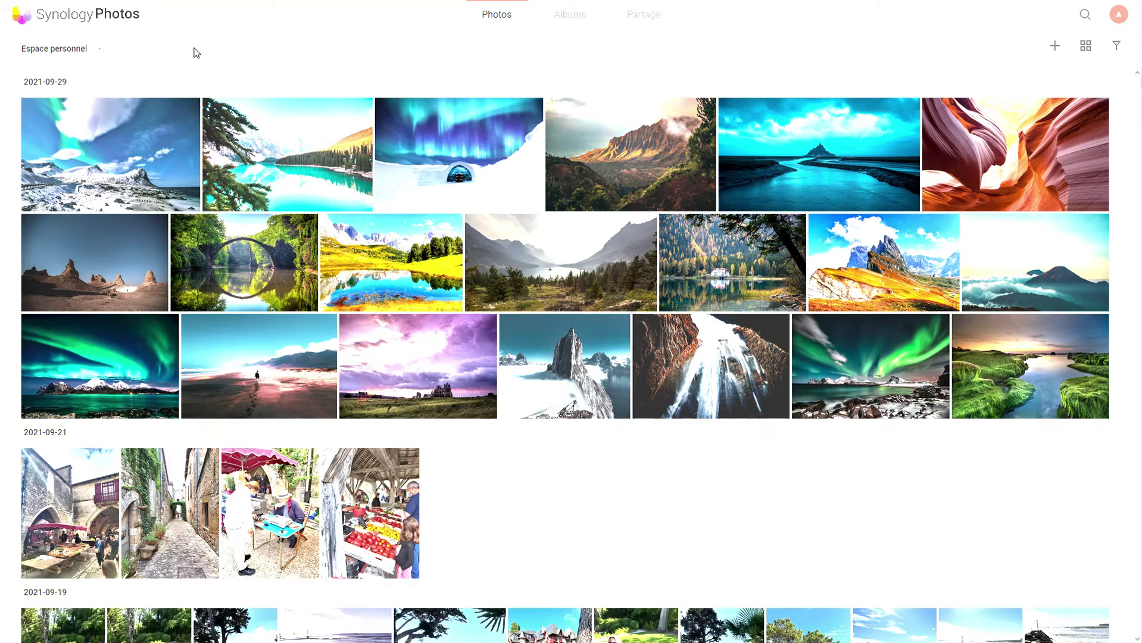
View the photos in Espace partagé and return to Espace personnel.
{"action": "left_click", "coordinate": [86, 53]}
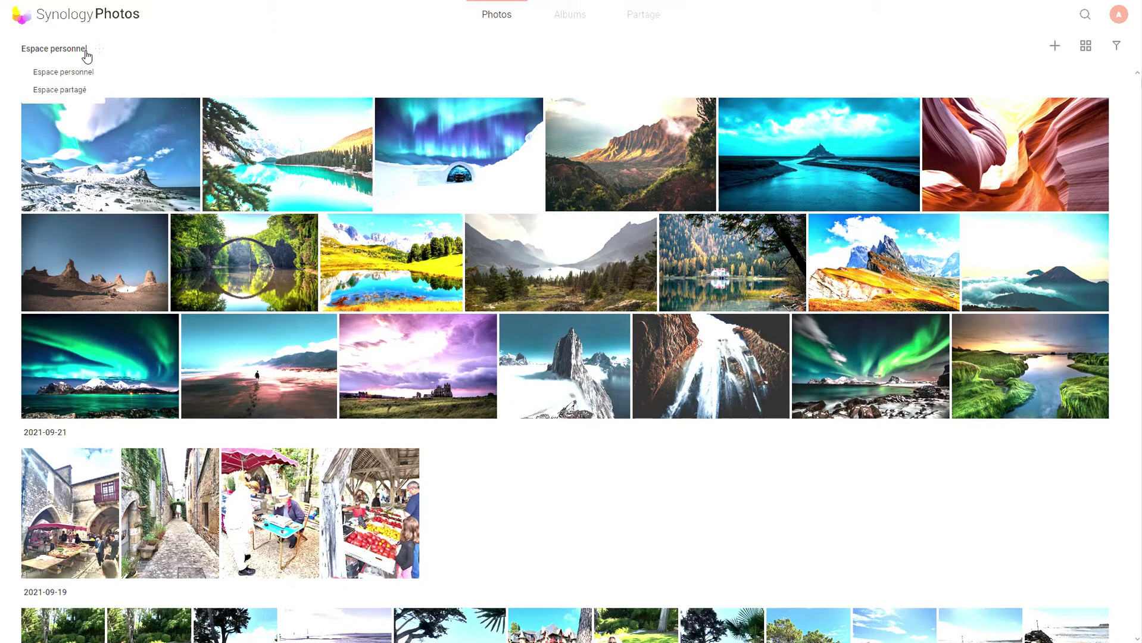
{"action": "left_click", "coordinate": [92, 91]}
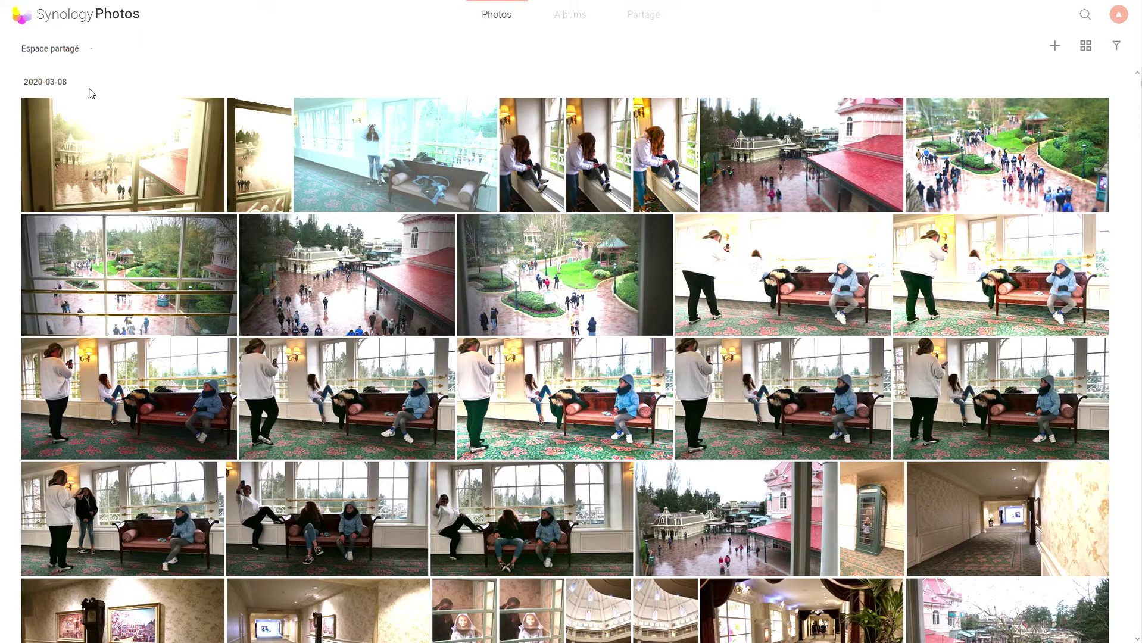
{"action": "left_click", "coordinate": [74, 52]}
{"action": "left_click", "coordinate": [86, 72]}
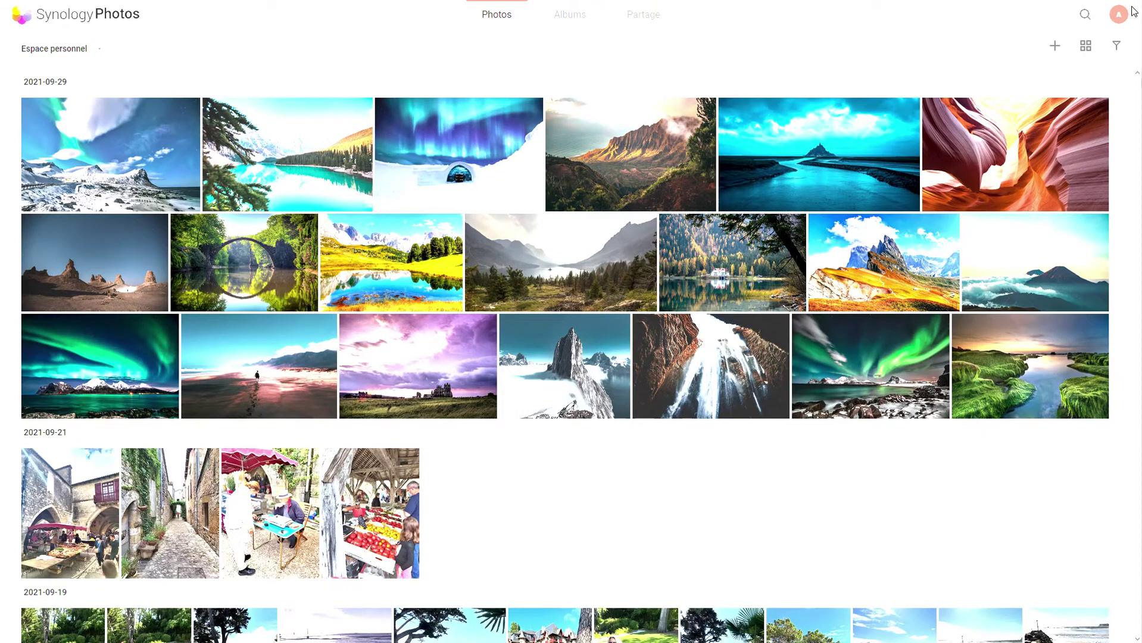
Review the Personnel settings for display, duplicate files, automatic albums and indexing, and accept them as they are.
{"action": "left_click", "coordinate": [1118, 14]}
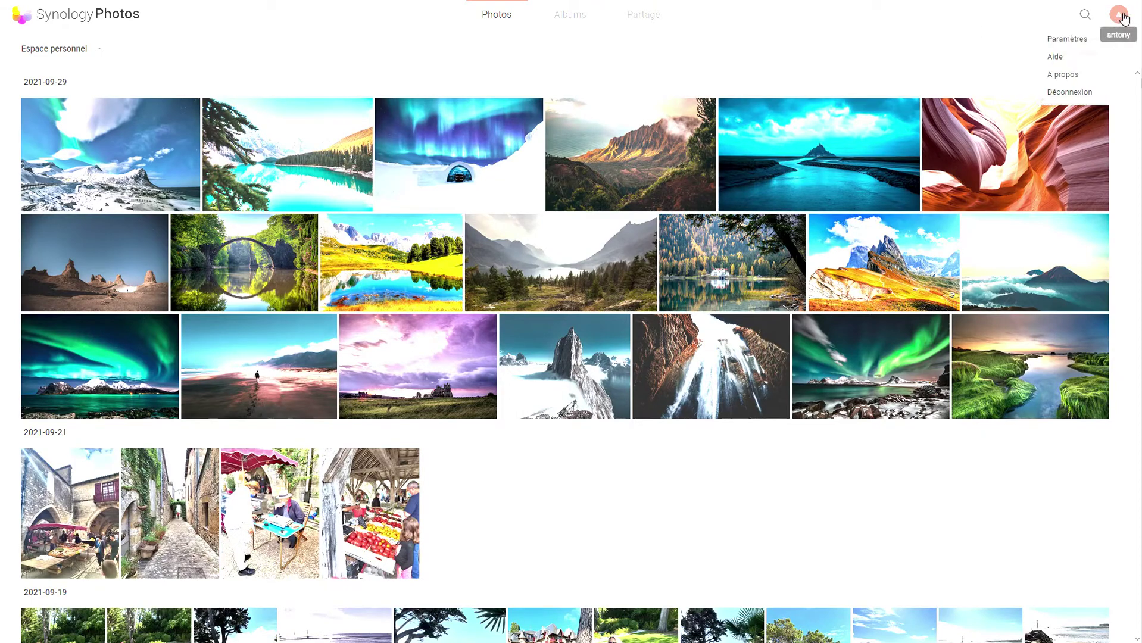
{"action": "left_click", "coordinate": [1088, 39]}
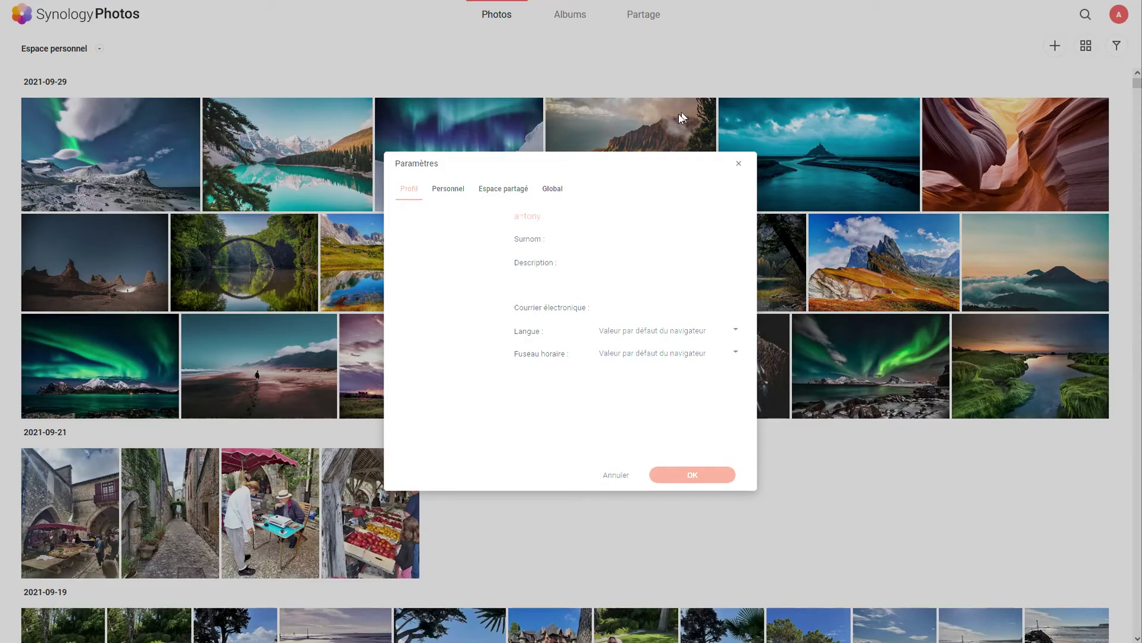
{"action": "left_click", "coordinate": [456, 190]}
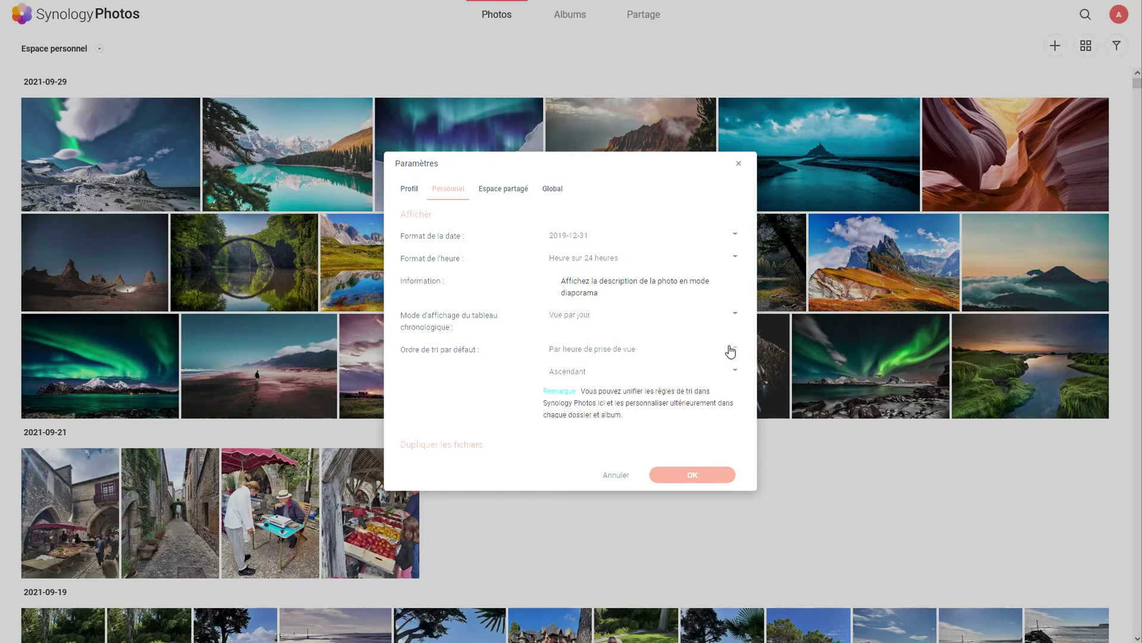
{"action": "scroll", "coordinate": [714, 339], "scroll_direction": "down", "scroll_amount": 3}
{"action": "scroll", "coordinate": [720, 326], "scroll_direction": "up", "scroll_amount": 3}
{"action": "scroll", "coordinate": [722, 324], "scroll_direction": "down", "scroll_amount": 3}
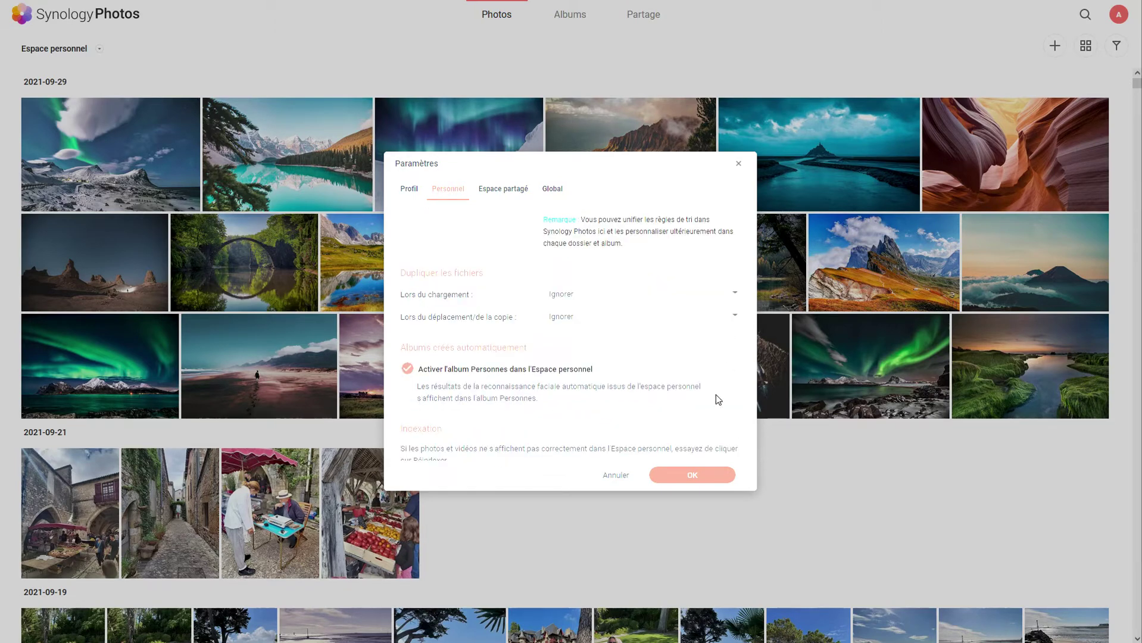
{"action": "scroll", "coordinate": [714, 398], "scroll_direction": "down", "scroll_amount": 2}
{"action": "left_click", "coordinate": [708, 473]}
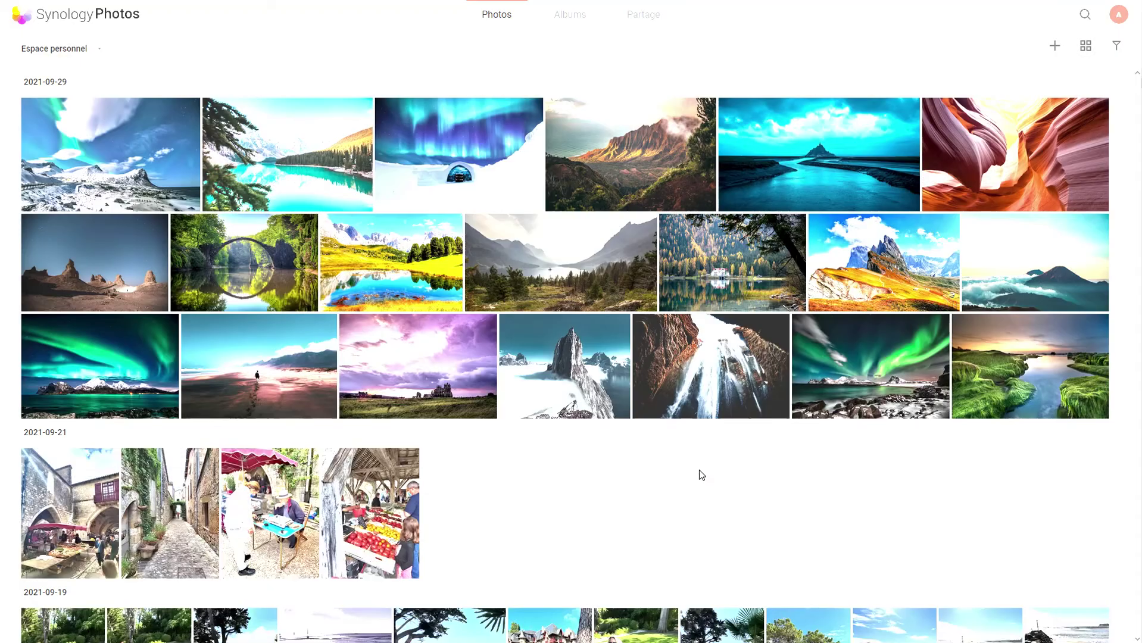
Open the first photo dated 2021-09-29 in the viewer and browse forward to the third one.
{"action": "left_click", "coordinate": [112, 162]}
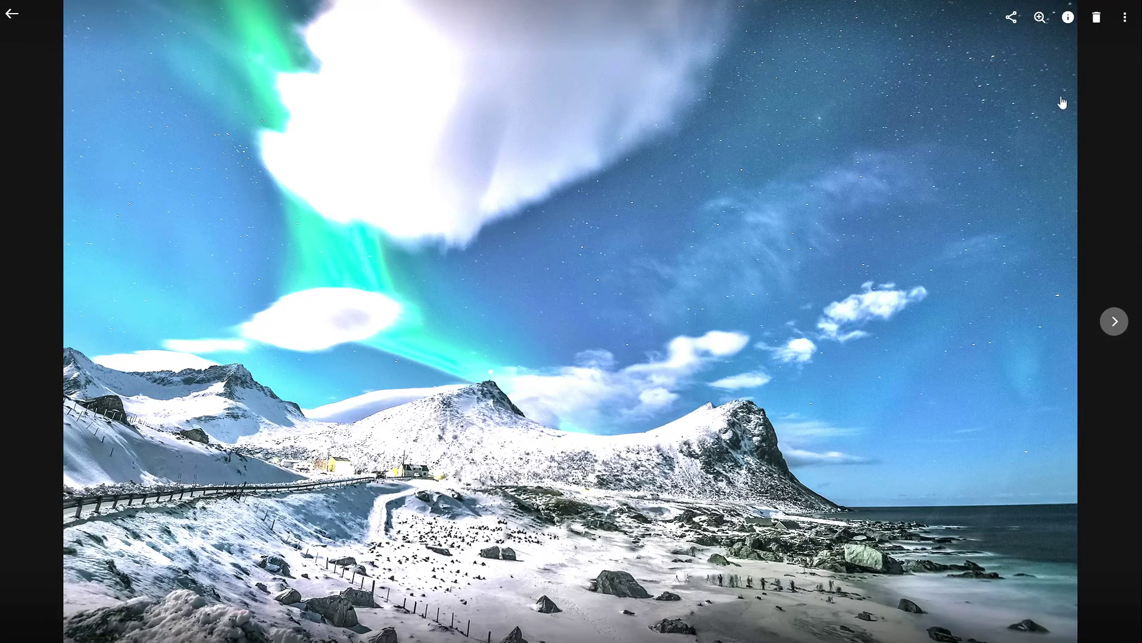
{"action": "left_click", "coordinate": [1113, 322]}
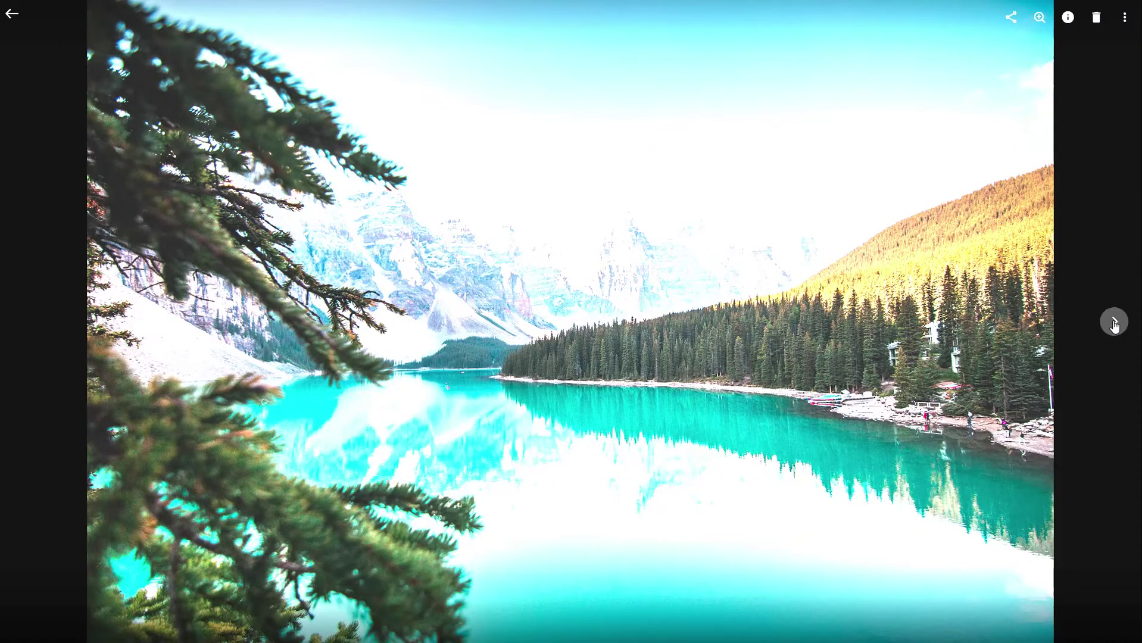
{"action": "left_click", "coordinate": [1113, 322]}
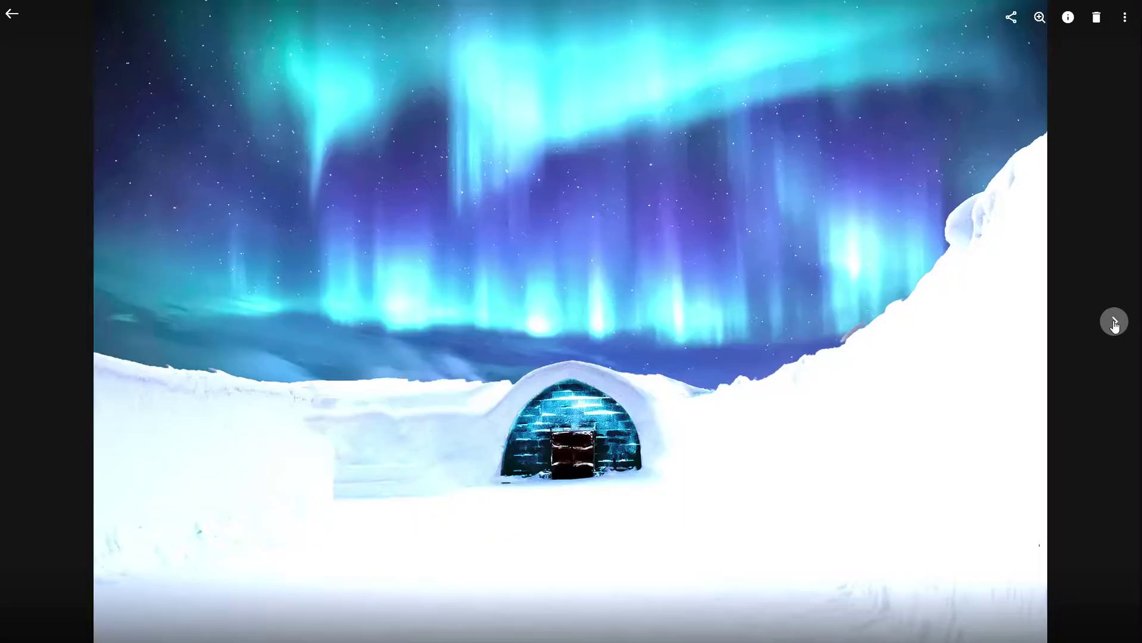
Start a slideshow from the current photo and exit it on the Mont-Saint-Michel photo.
{"action": "left_click", "coordinate": [1124, 18]}
{"action": "left_click", "coordinate": [1104, 40]}
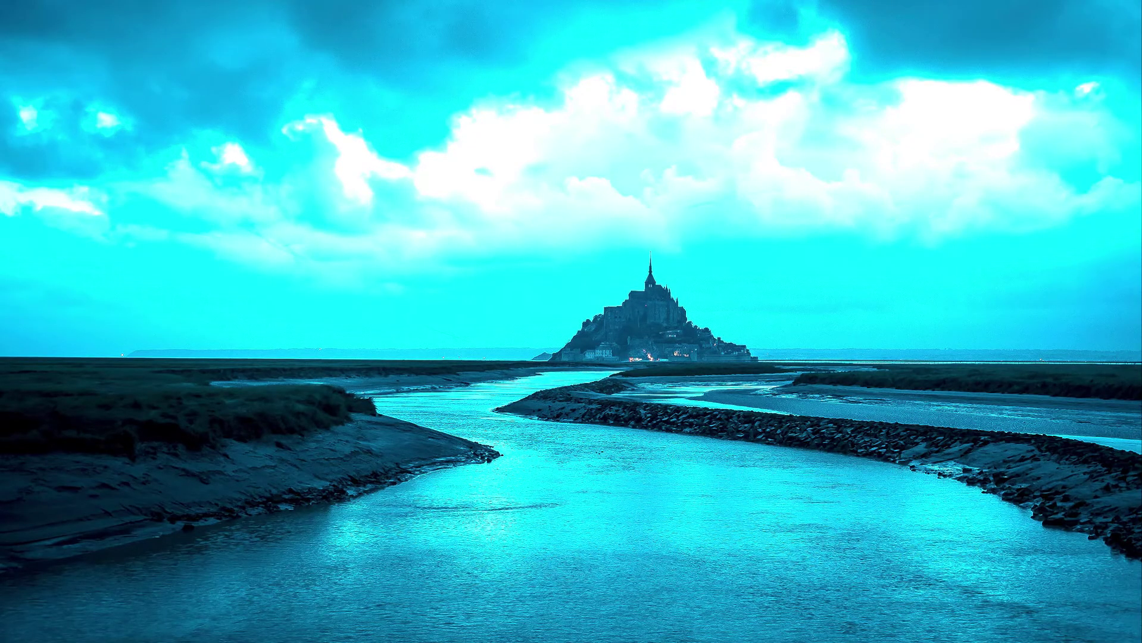
{"action": "key", "text": "Escape"}
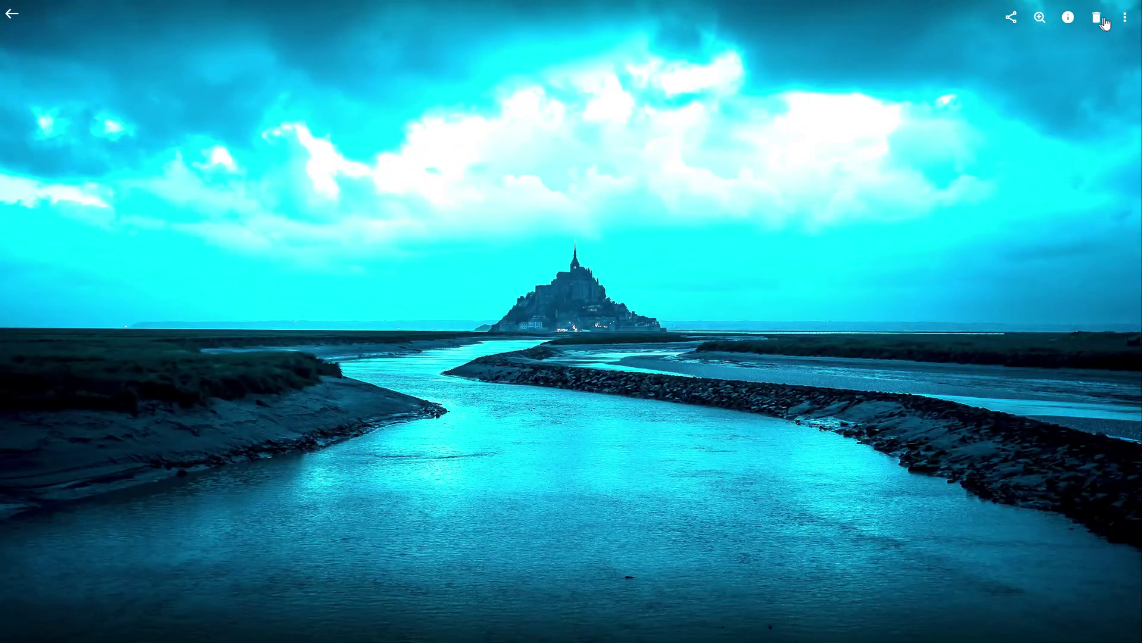
Examine the information and additional details of the Mont-Saint-Michel photo, closing the details again.
{"action": "left_click", "coordinate": [1069, 20]}
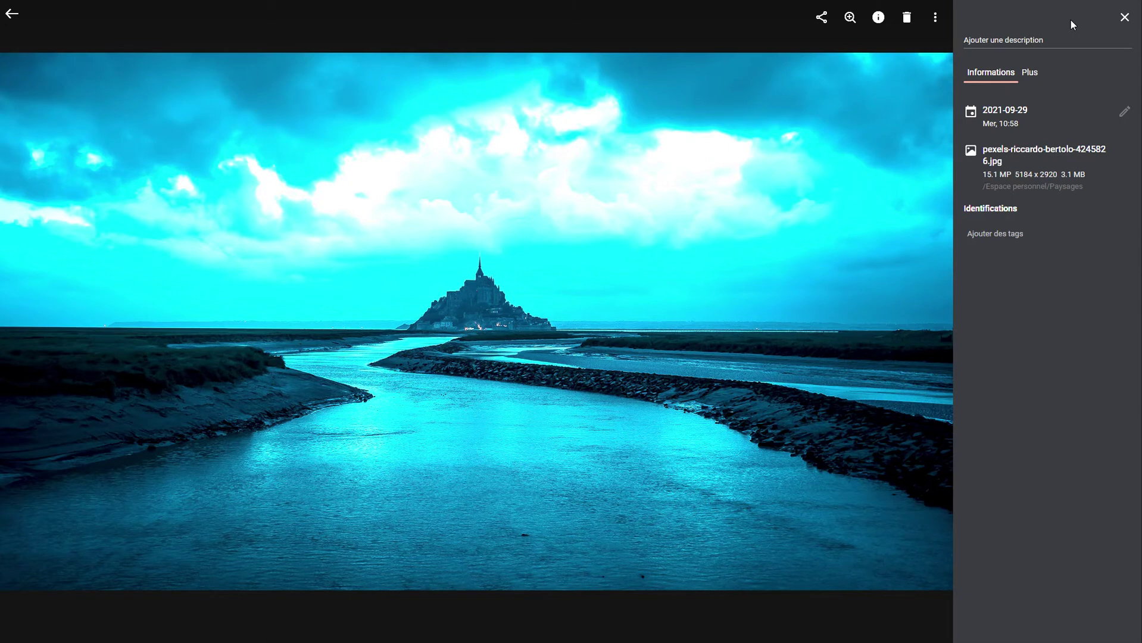
{"action": "left_click", "coordinate": [1029, 72]}
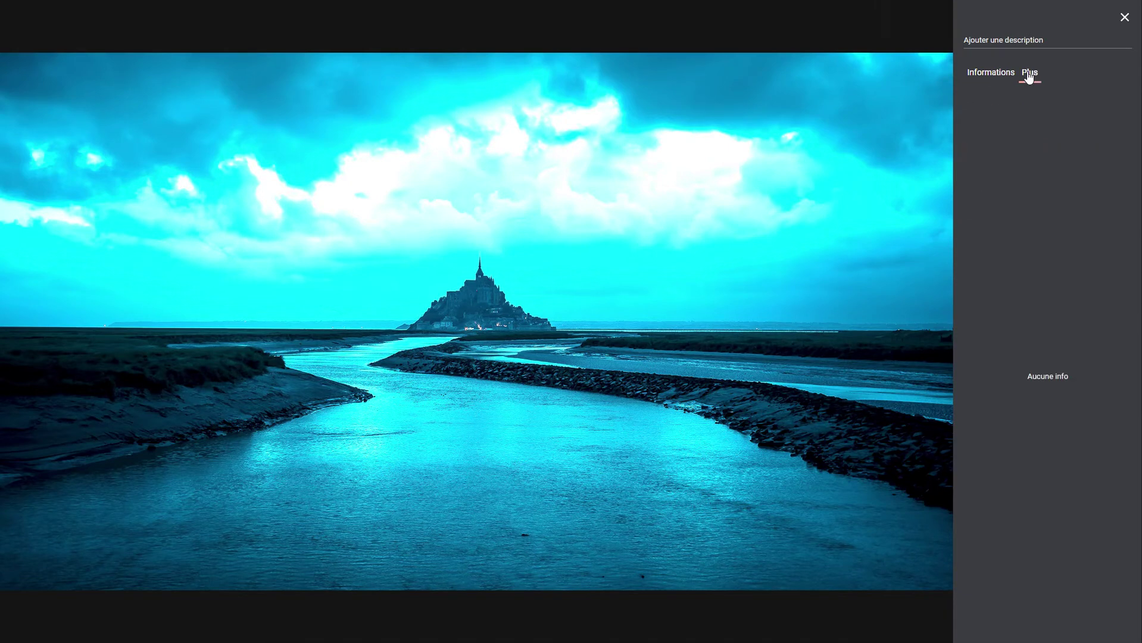
{"action": "left_click", "coordinate": [1124, 18]}
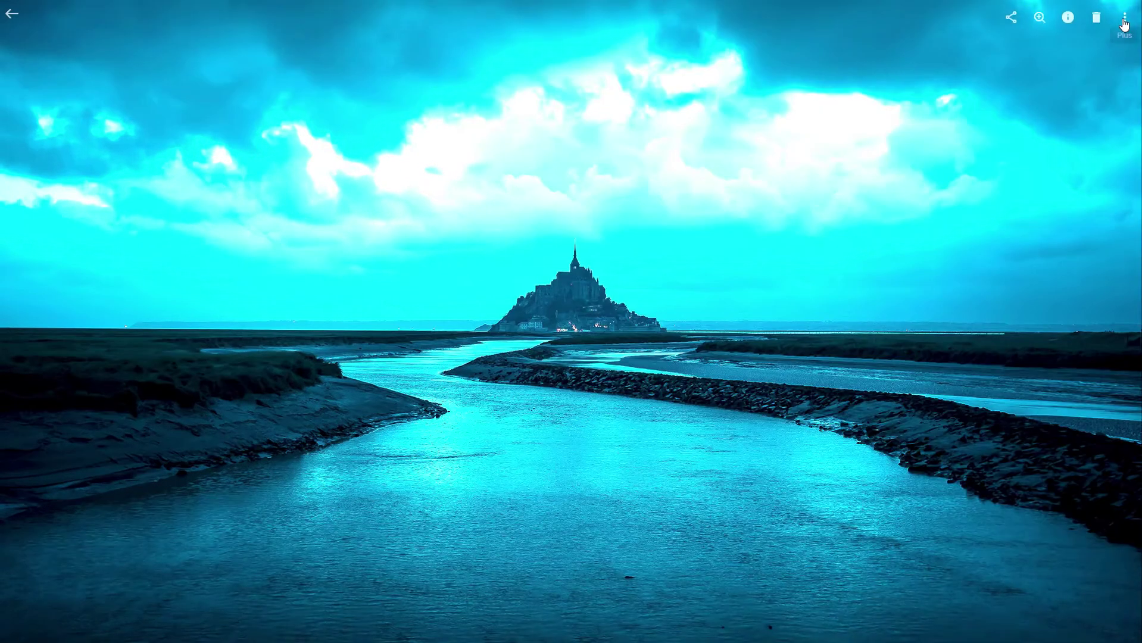
Zoom in on the Mont-Saint-Michel photo to 150% and zoom back out to the full picture.
{"action": "left_click", "coordinate": [1039, 17]}
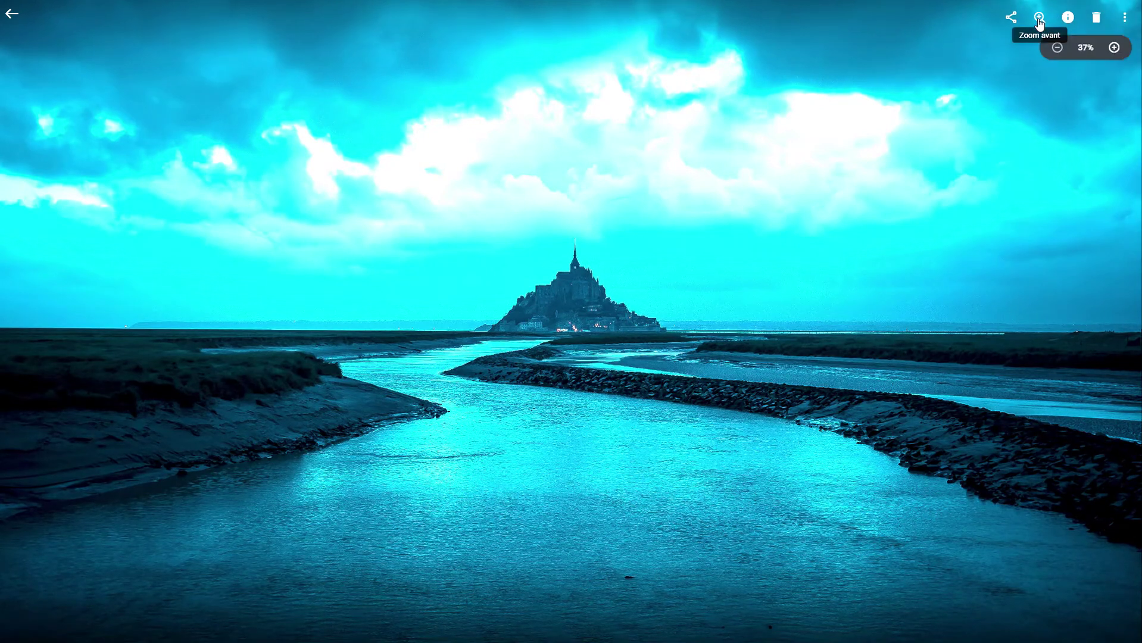
{"action": "left_click", "coordinate": [1113, 48]}
{"action": "left_click", "coordinate": [1114, 47]}
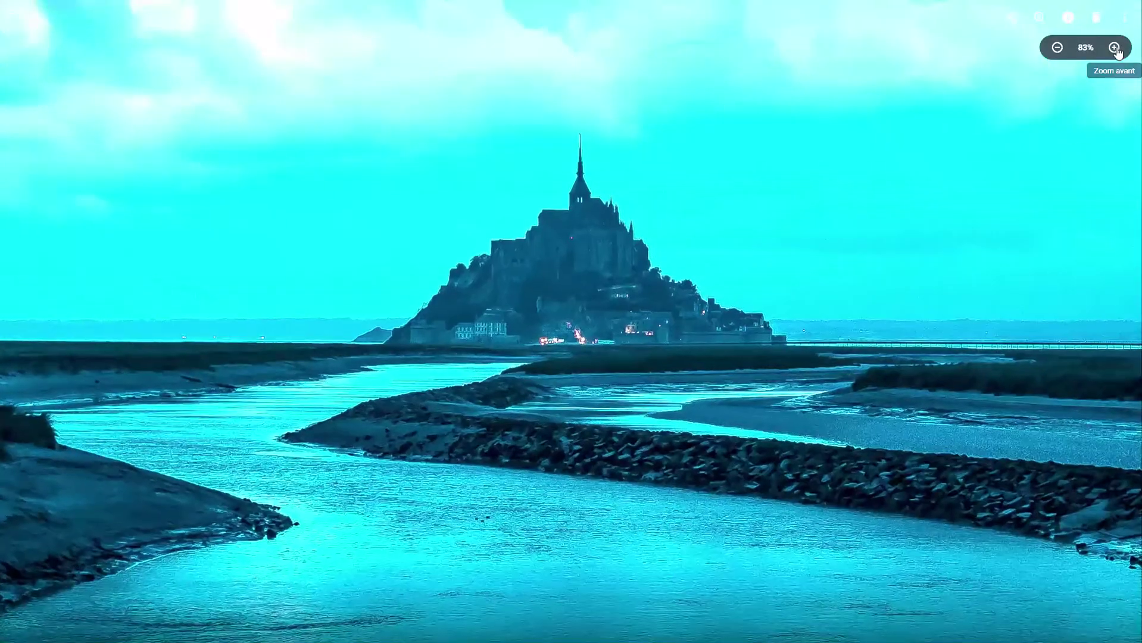
{"action": "left_click", "coordinate": [1113, 48]}
{"action": "left_click", "coordinate": [1058, 47]}
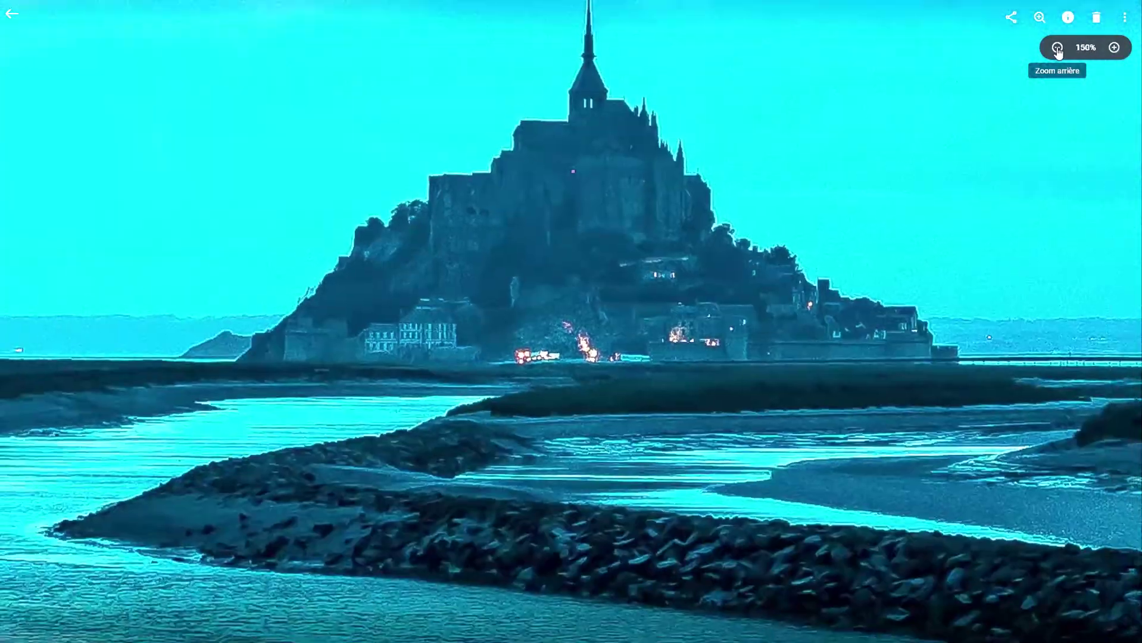
{"action": "left_click", "coordinate": [1057, 47]}
{"action": "left_click", "coordinate": [1057, 48]}
Check the photo's extra actions and the Déplacer vers dialog without moving it, and return to the timeline.
{"action": "left_click", "coordinate": [1125, 17]}
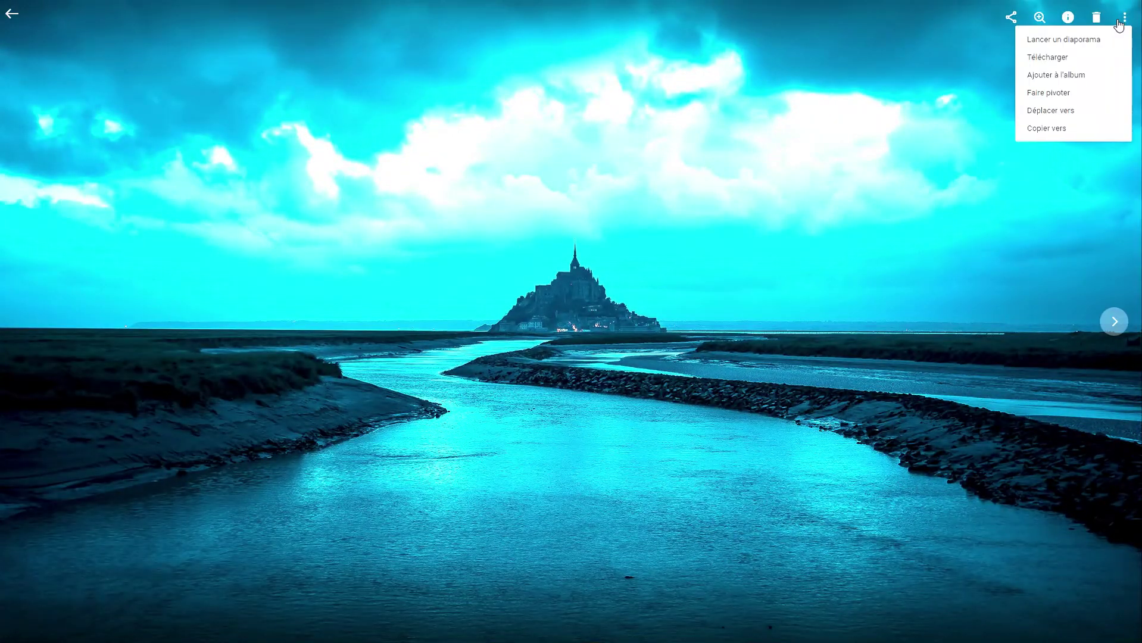
{"action": "left_click", "coordinate": [1101, 22]}
{"action": "left_click", "coordinate": [1114, 24]}
{"action": "left_click", "coordinate": [1074, 111]}
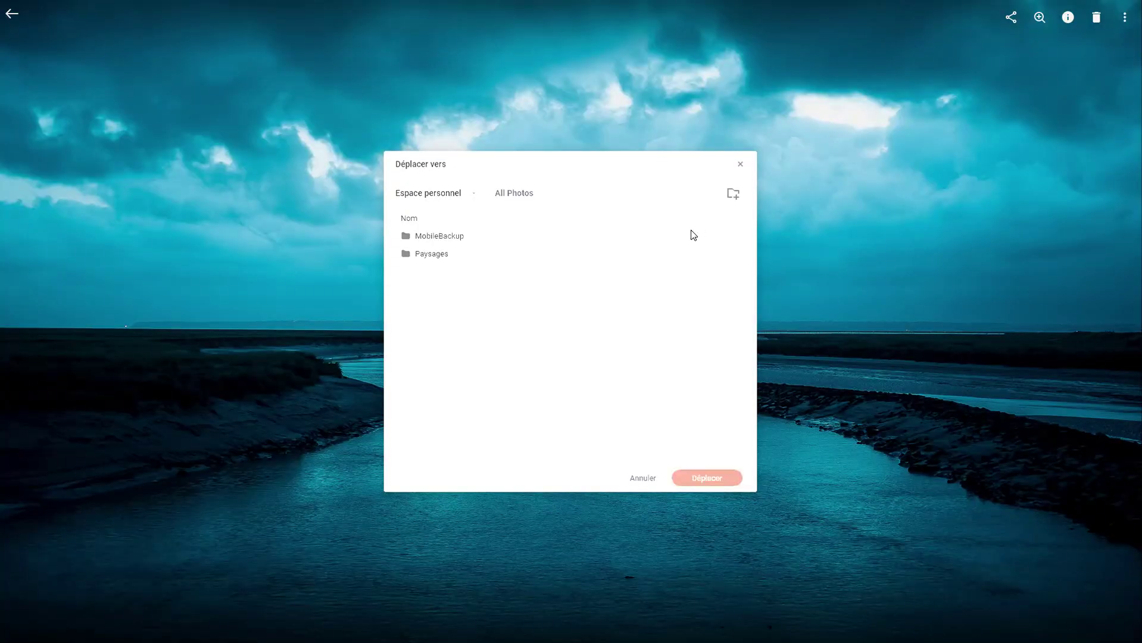
{"action": "left_click", "coordinate": [738, 165]}
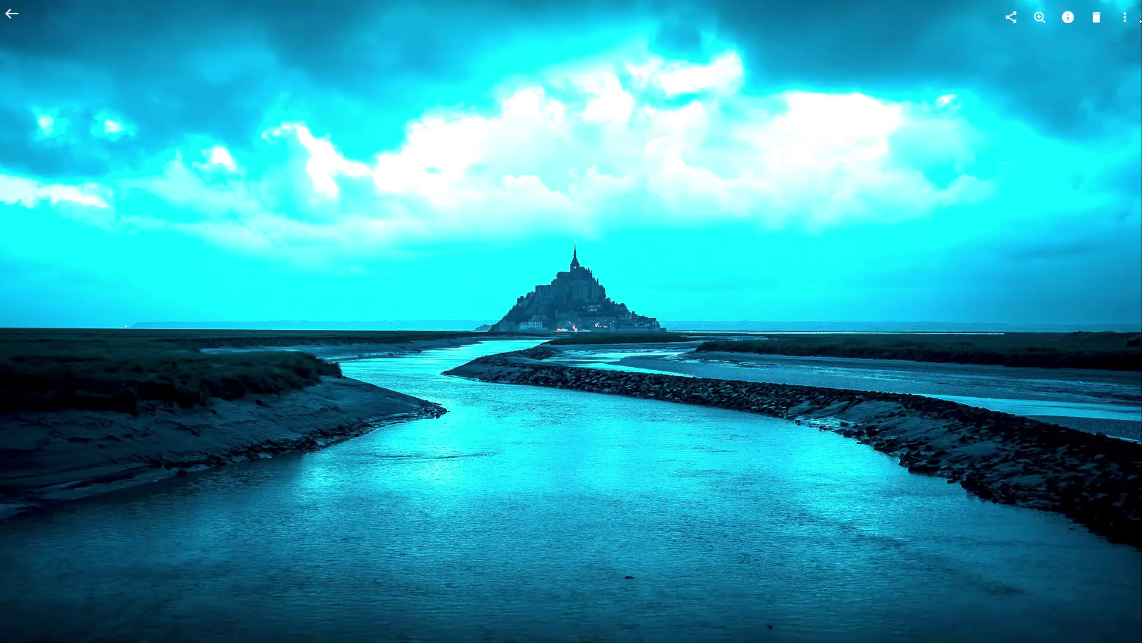
{"action": "left_click", "coordinate": [1122, 25]}
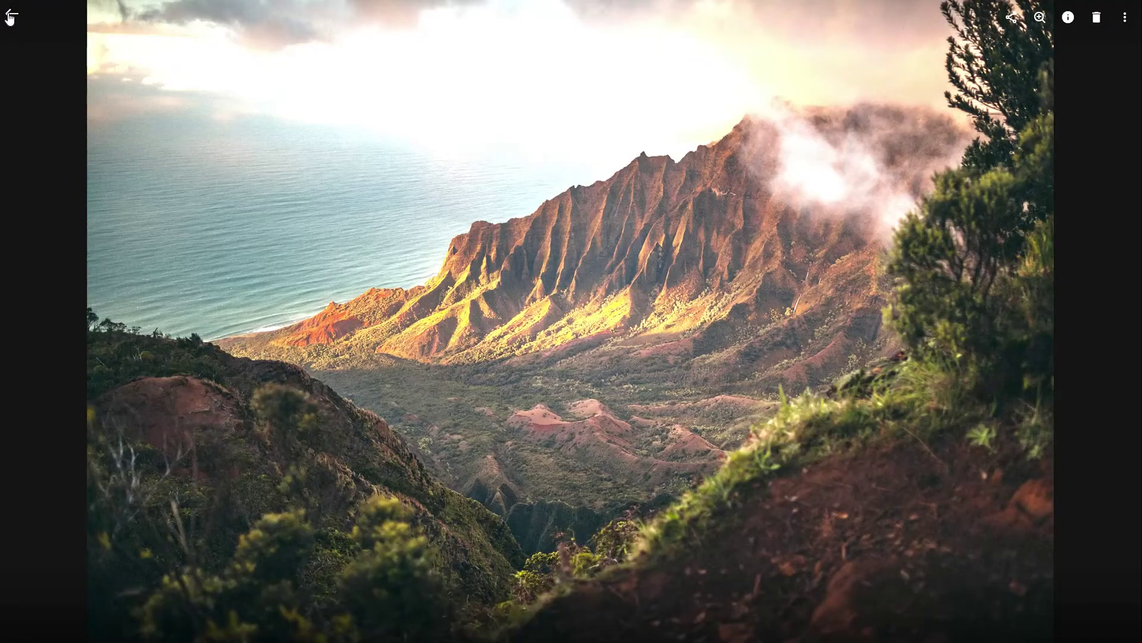
{"action": "left_click", "coordinate": [9, 13]}
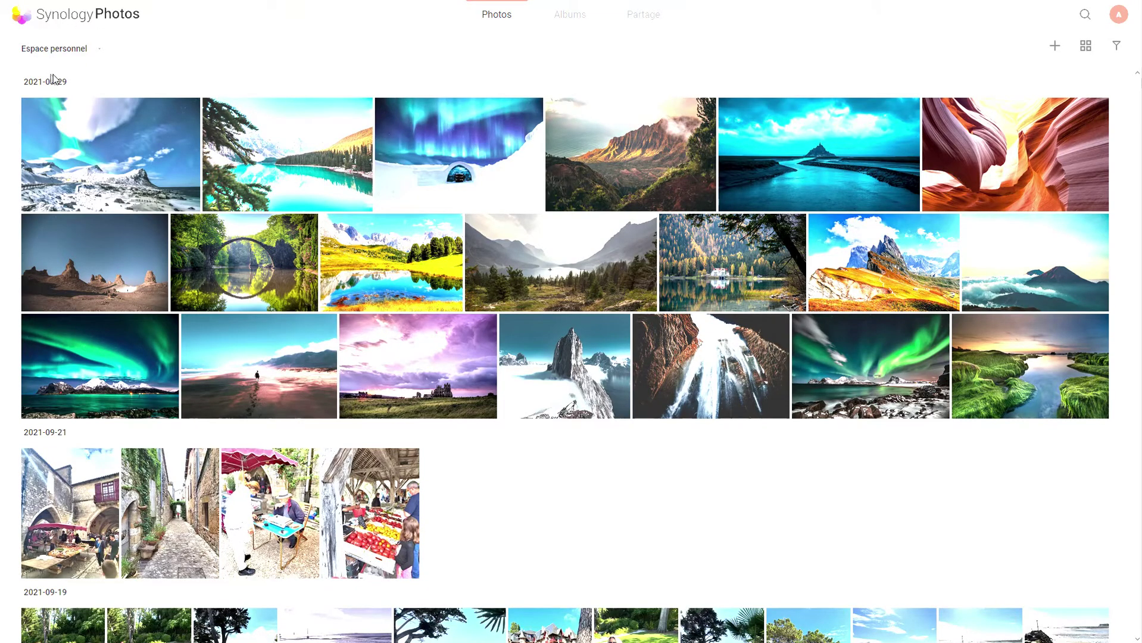
Select the first three photos dated 2021-09-29 and check the album choices without adding them to an album.
{"action": "left_click", "coordinate": [35, 111]}
{"action": "left_click", "coordinate": [217, 112]}
{"action": "left_click", "coordinate": [389, 112]}
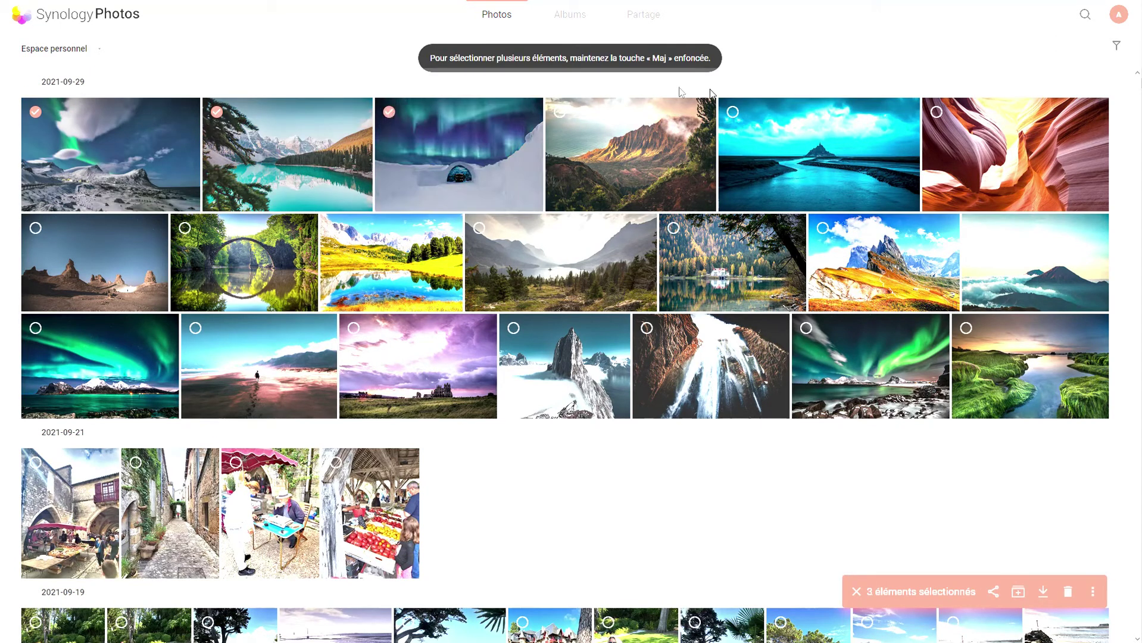
{"action": "left_click", "coordinate": [1018, 591]}
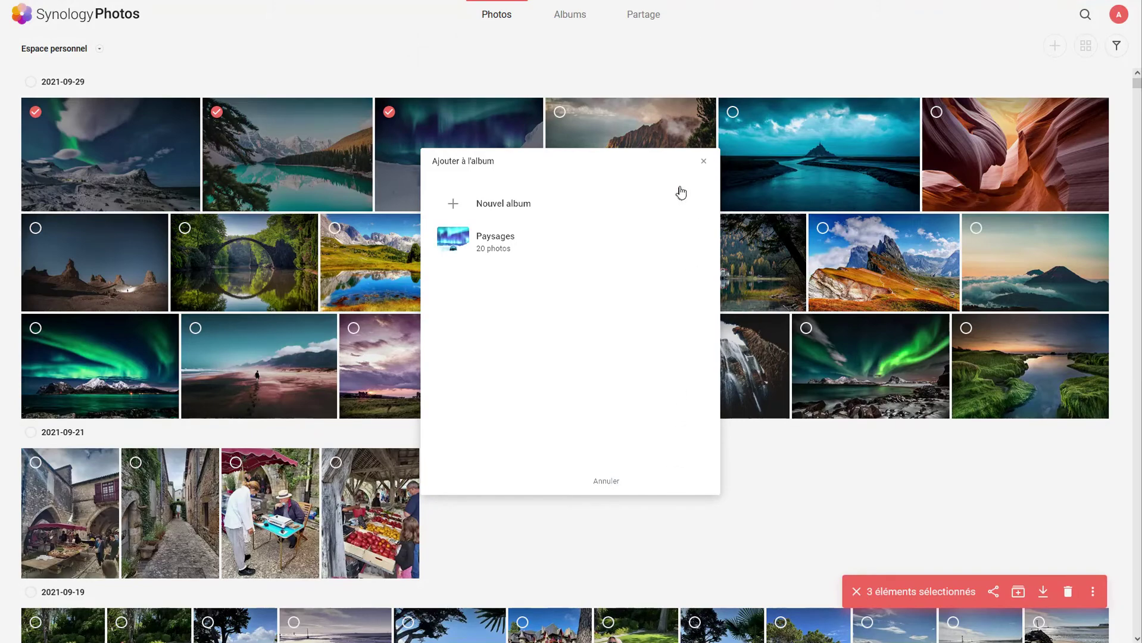
{"action": "left_click", "coordinate": [703, 164]}
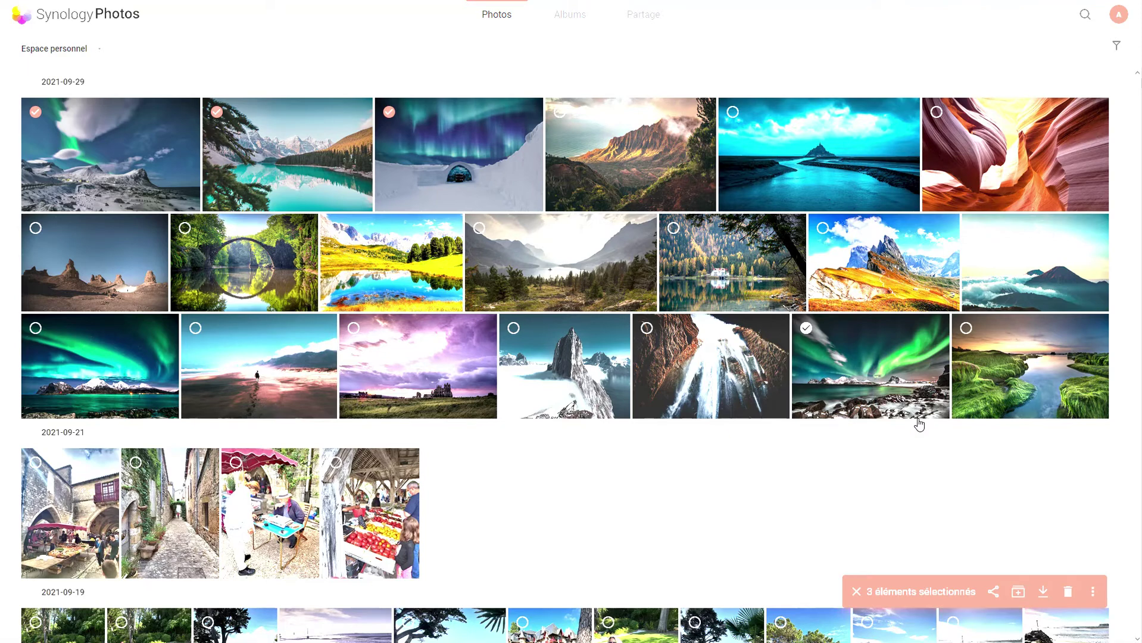
Create a sharing link for the three selected photos, trying private access before setting it to public viewing for anyone with the link.
{"action": "left_click", "coordinate": [996, 593]}
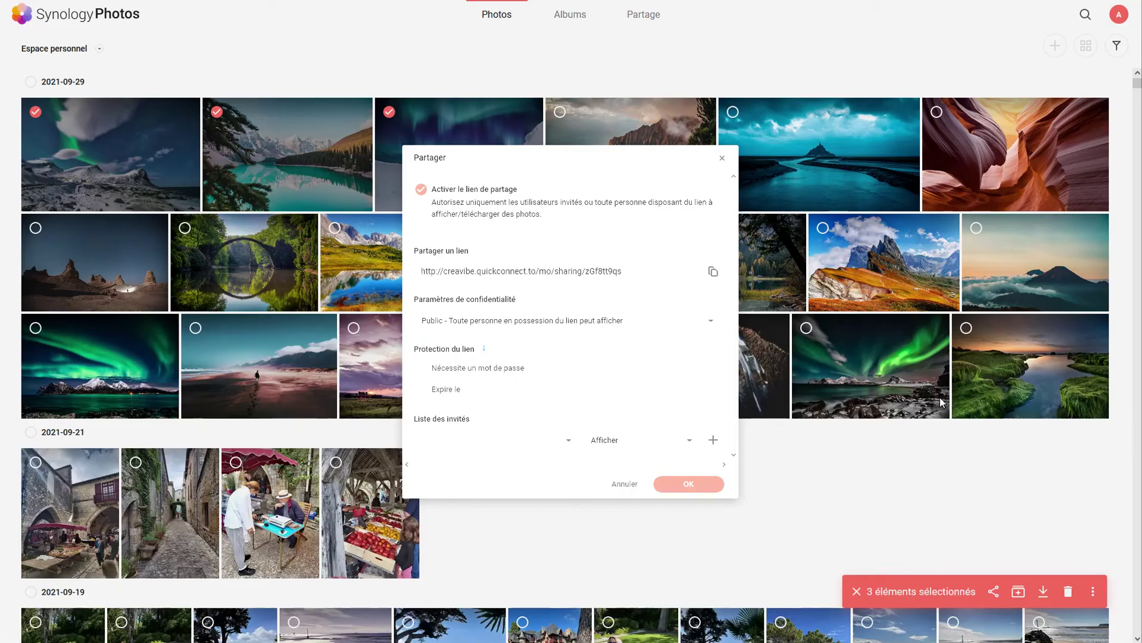
{"action": "left_click", "coordinate": [664, 325]}
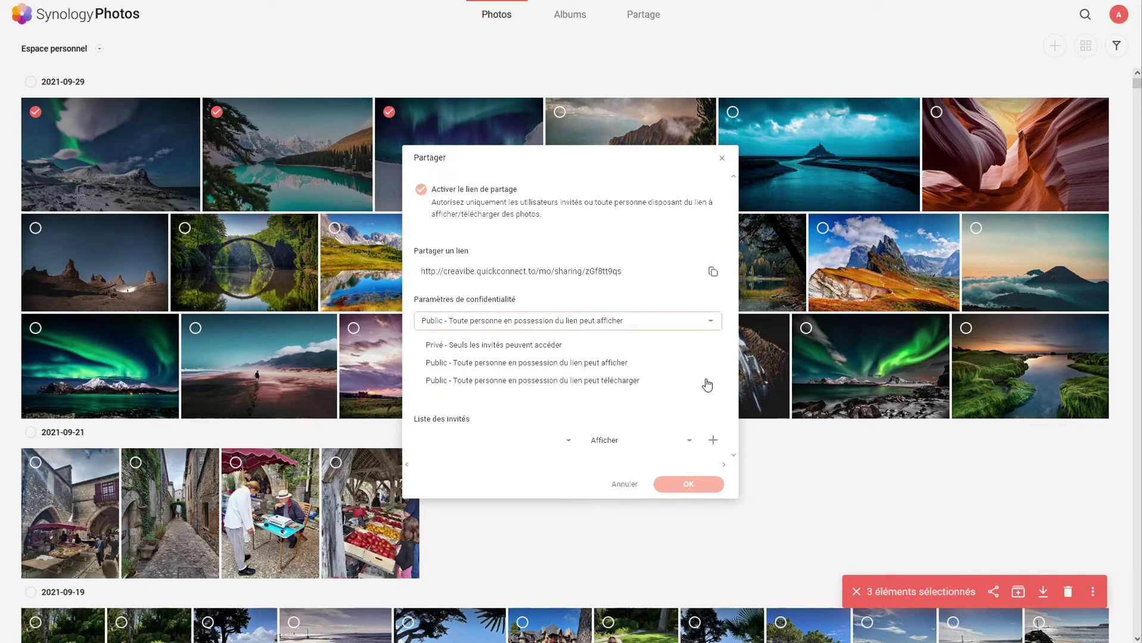
{"action": "left_click", "coordinate": [560, 421]}
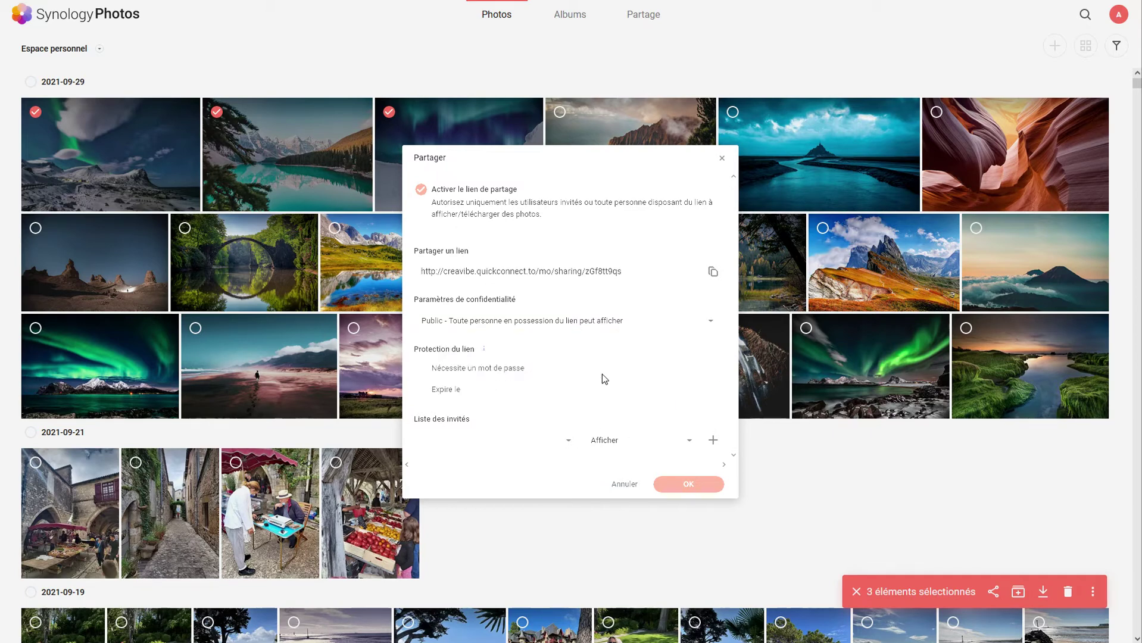
{"action": "left_click", "coordinate": [523, 321]}
{"action": "left_click", "coordinate": [521, 343]}
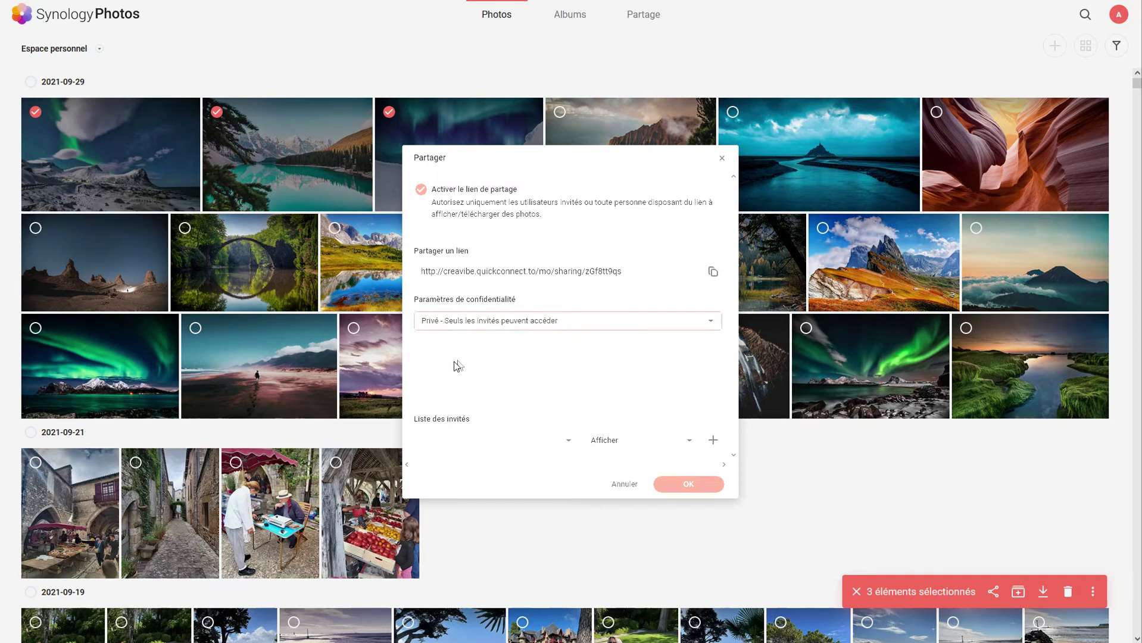
{"action": "left_click", "coordinate": [591, 326]}
{"action": "left_click", "coordinate": [584, 364]}
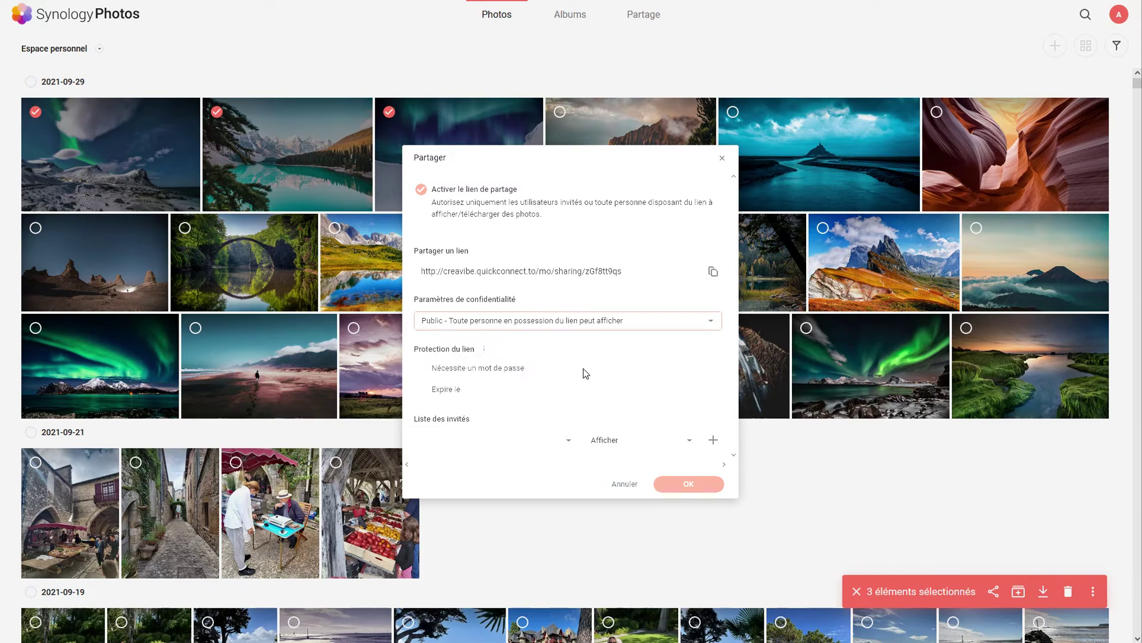
Check the users and groups available as guests without adding any, and confirm the share.
{"action": "mouse_move", "coordinate": [491, 351]}
{"action": "scroll", "coordinate": [581, 375], "scroll_direction": "down", "scroll_amount": 1}
{"action": "left_click", "coordinate": [499, 424]}
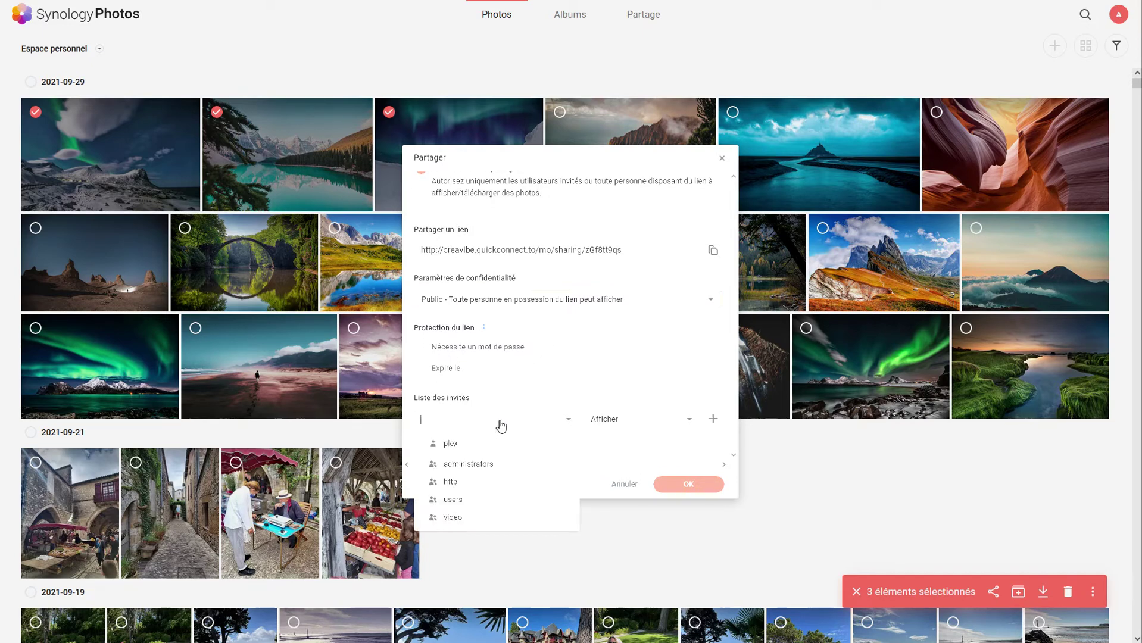
{"action": "left_click", "coordinate": [533, 389]}
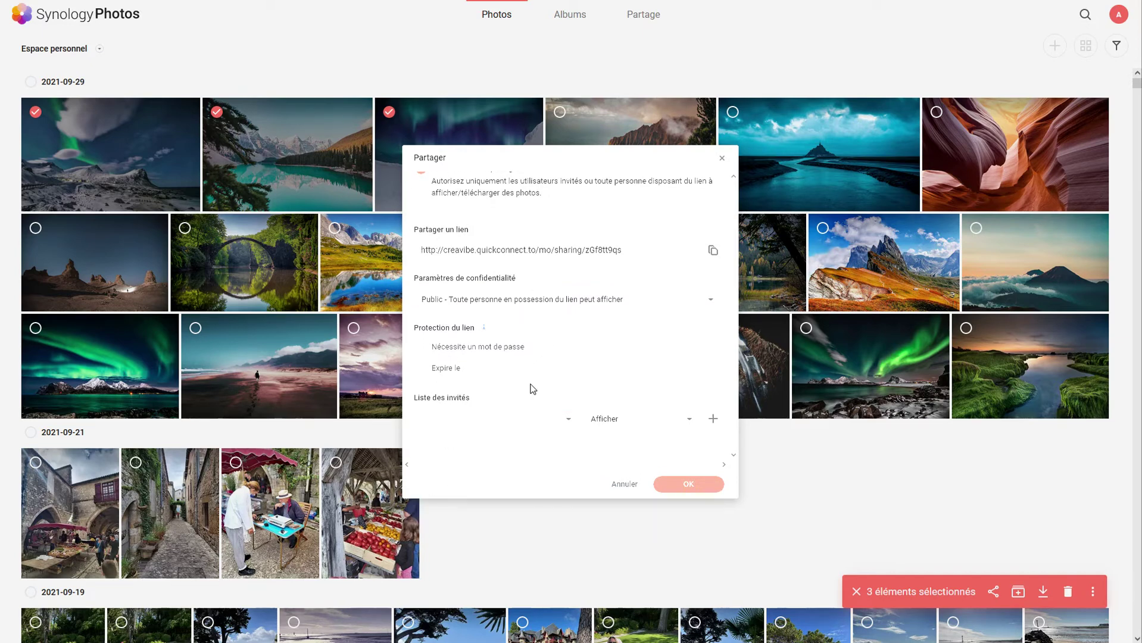
{"action": "left_click", "coordinate": [679, 483]}
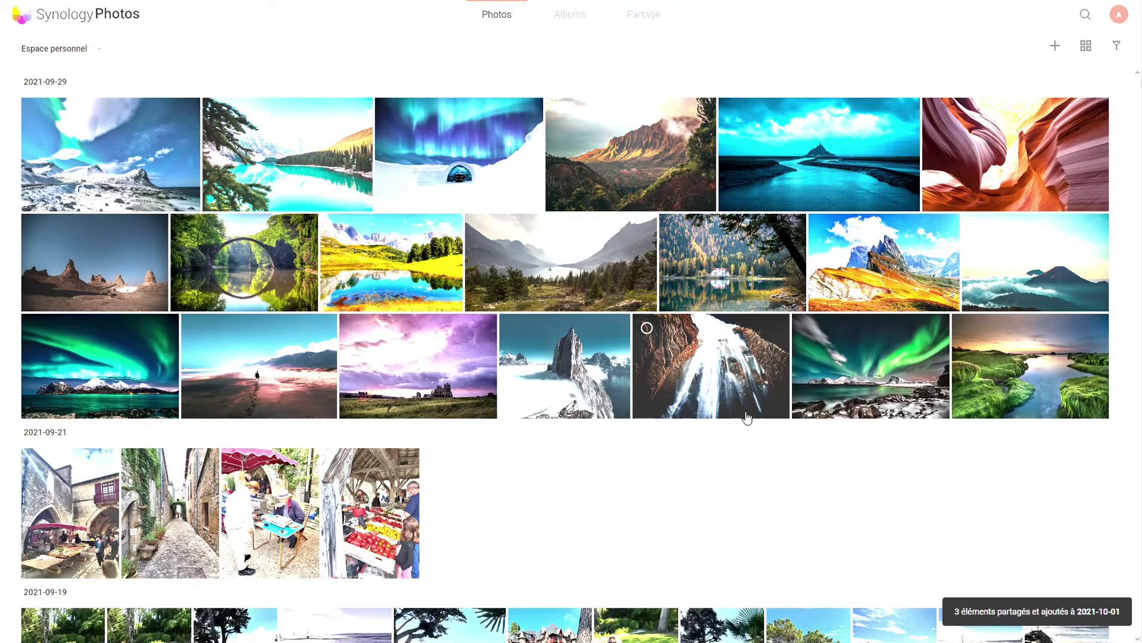
Show the albums shared with others and copy the link of the 2021-10-01 album.
{"action": "left_click", "coordinate": [634, 14]}
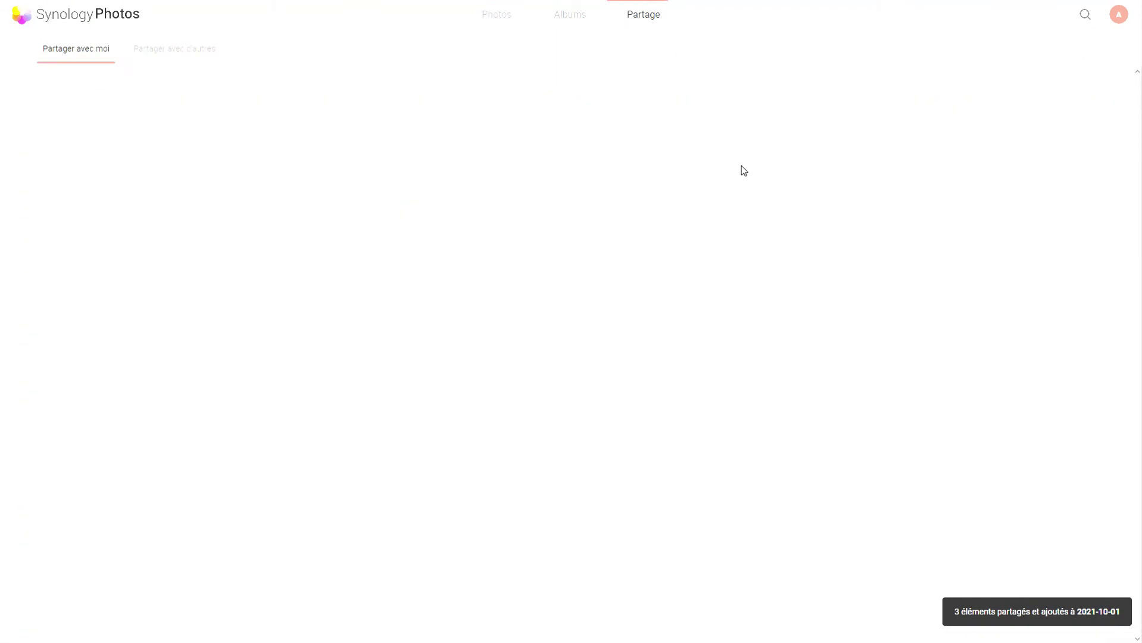
{"action": "left_click", "coordinate": [139, 48]}
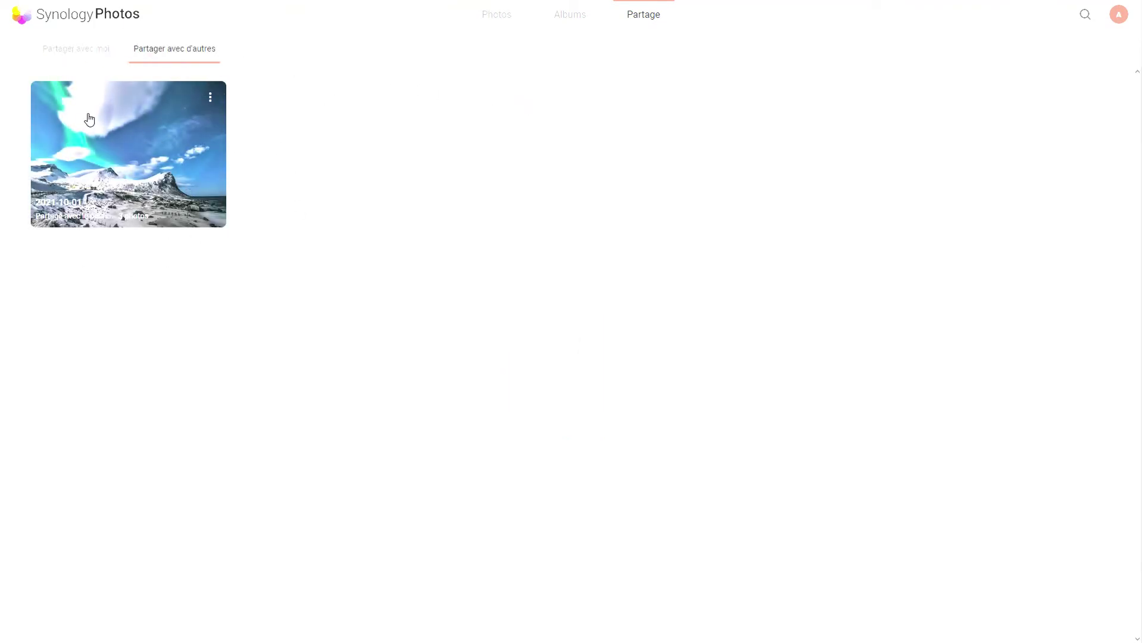
{"action": "left_click", "coordinate": [211, 100]}
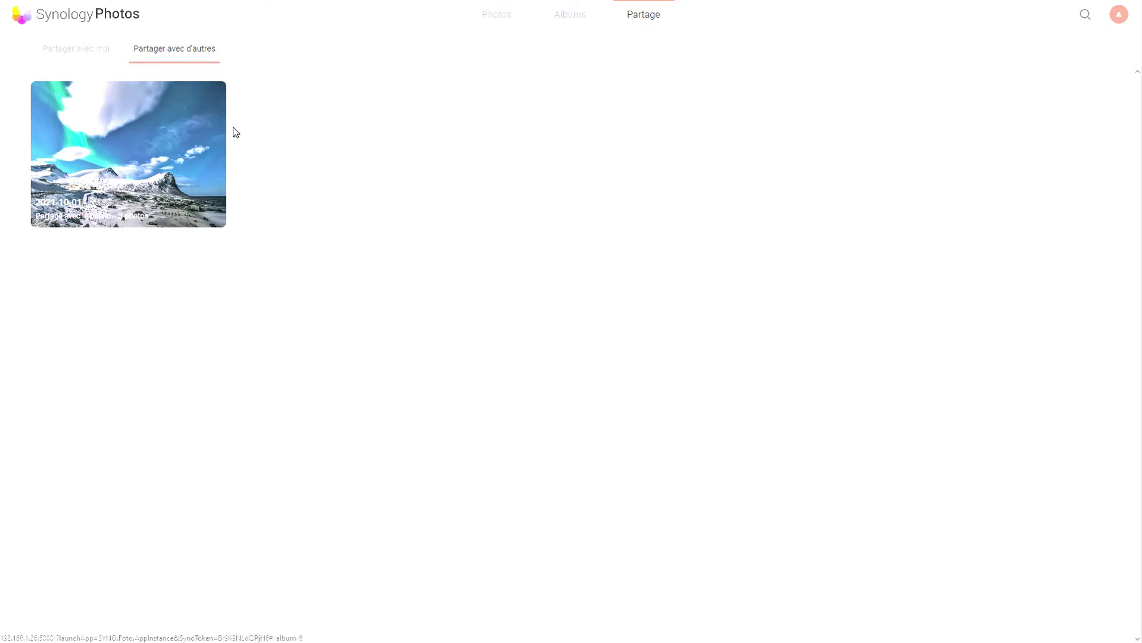
{"action": "left_click", "coordinate": [211, 99]}
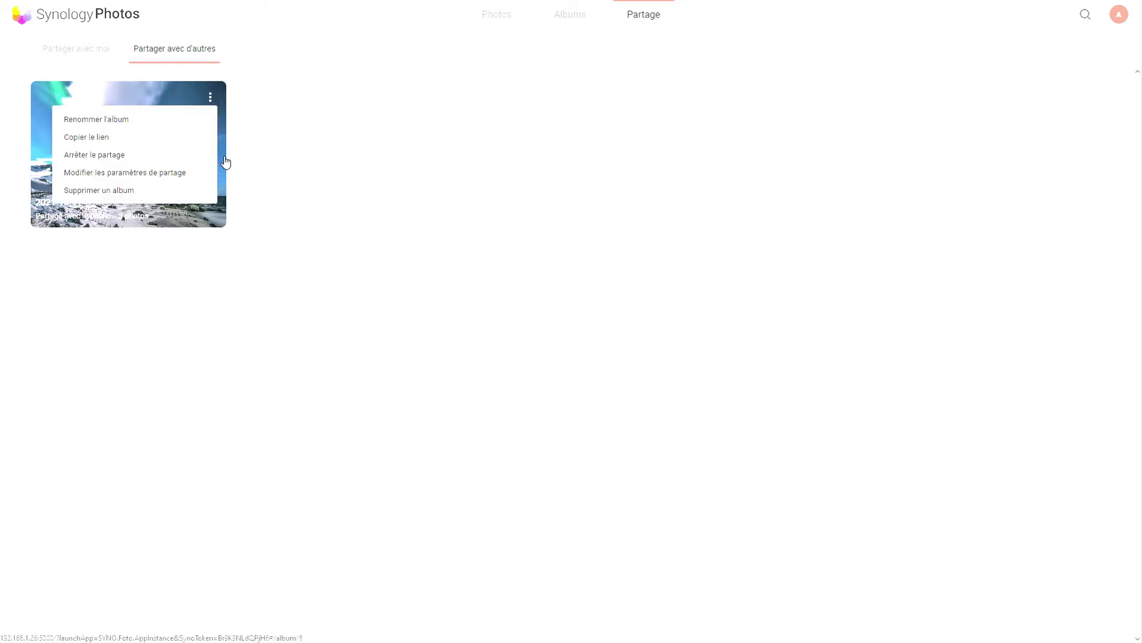
{"action": "left_click", "coordinate": [153, 141]}
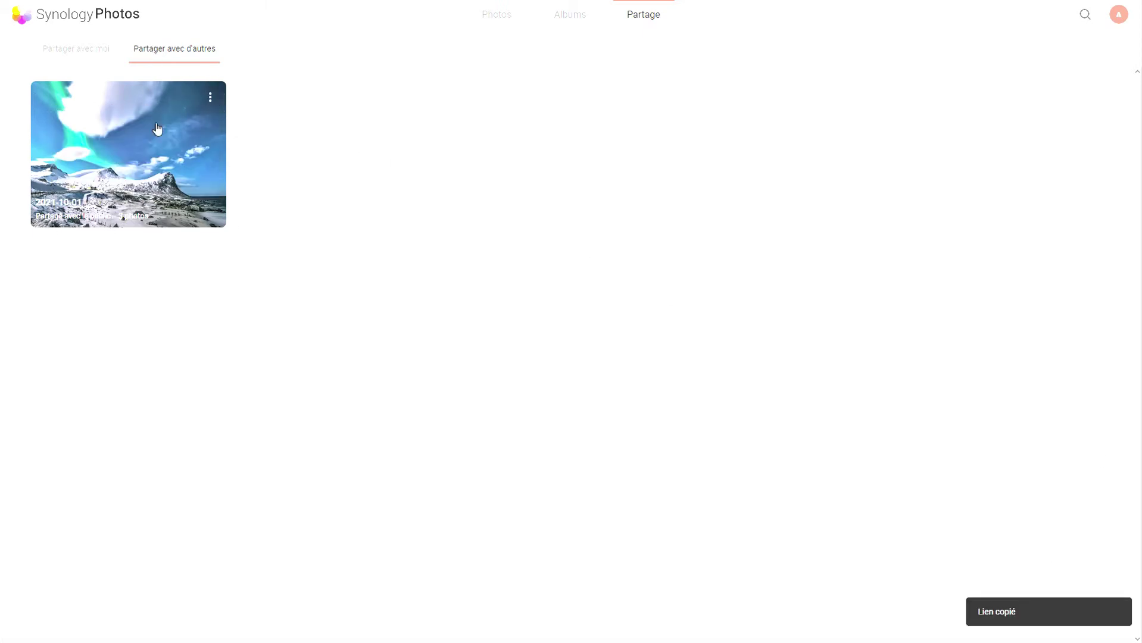
Stop sharing the 2021-10-01 album without keeping a copy, and view the albums shared with me.
{"action": "left_click", "coordinate": [210, 99]}
{"action": "left_click", "coordinate": [211, 98]}
{"action": "left_click", "coordinate": [110, 154]}
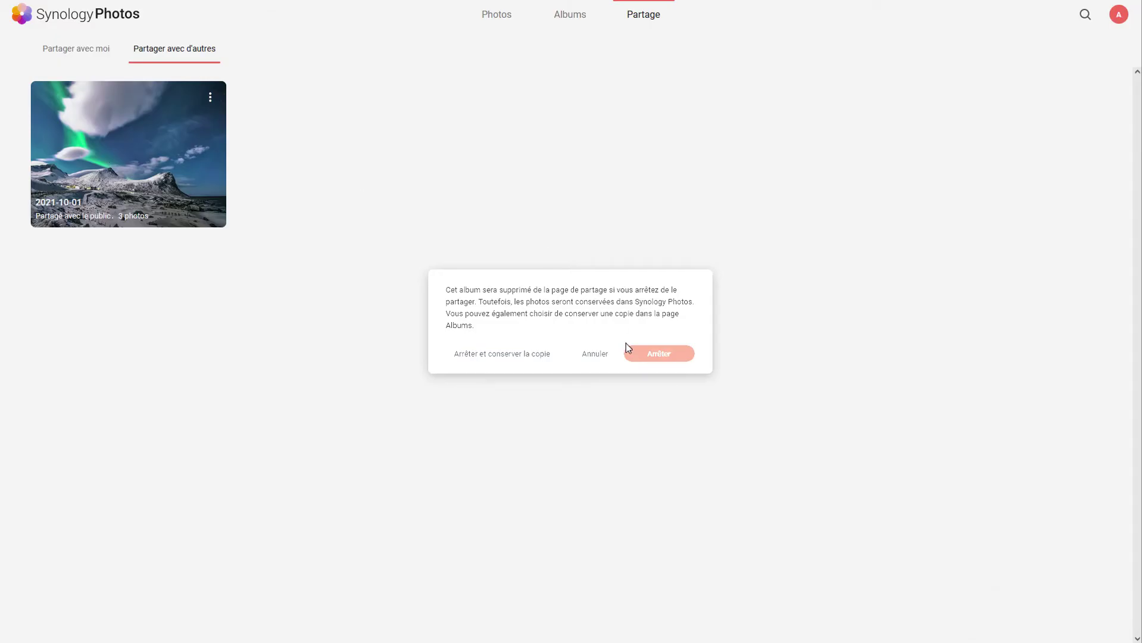
{"action": "left_click", "coordinate": [657, 354]}
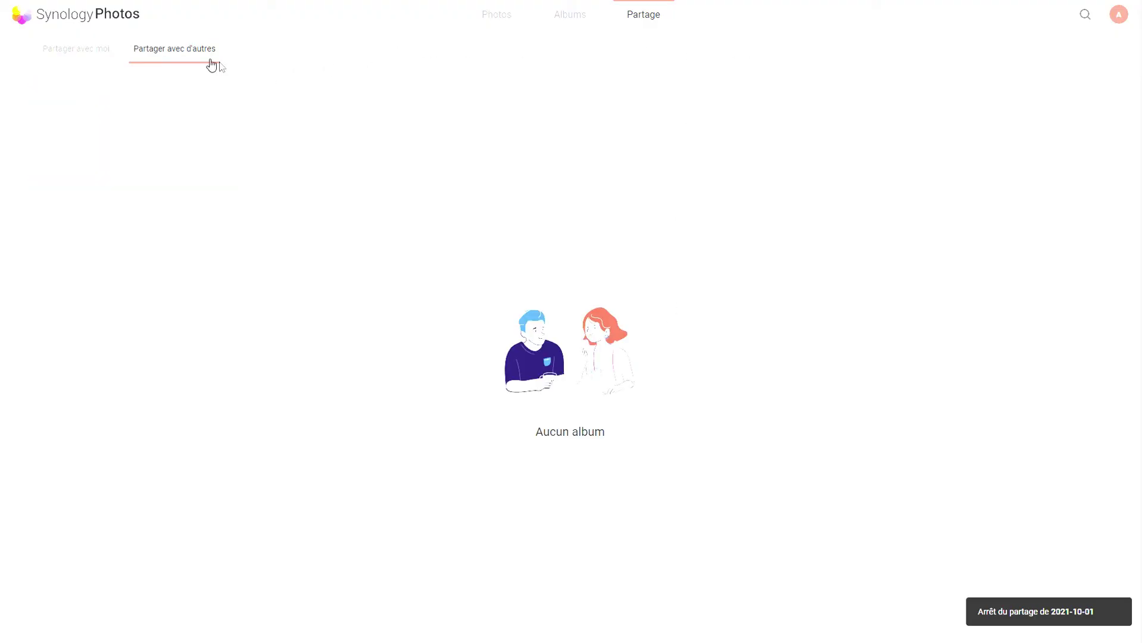
{"action": "left_click", "coordinate": [80, 53]}
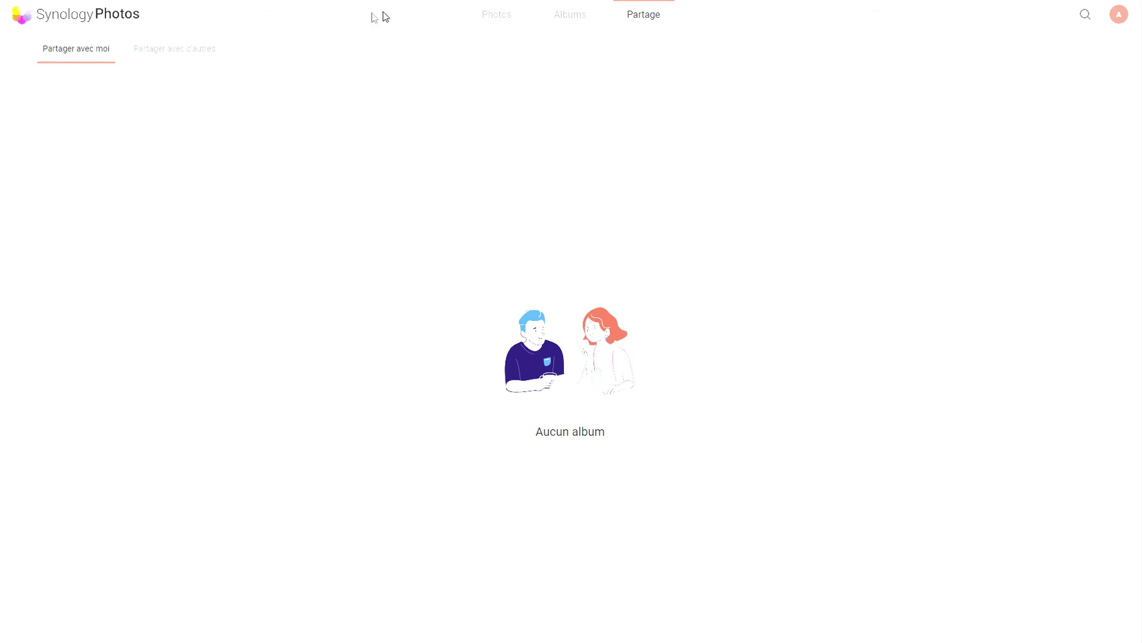
View the albums overview and check the options available for the Paysages album without applying any.
{"action": "left_click", "coordinate": [563, 30]}
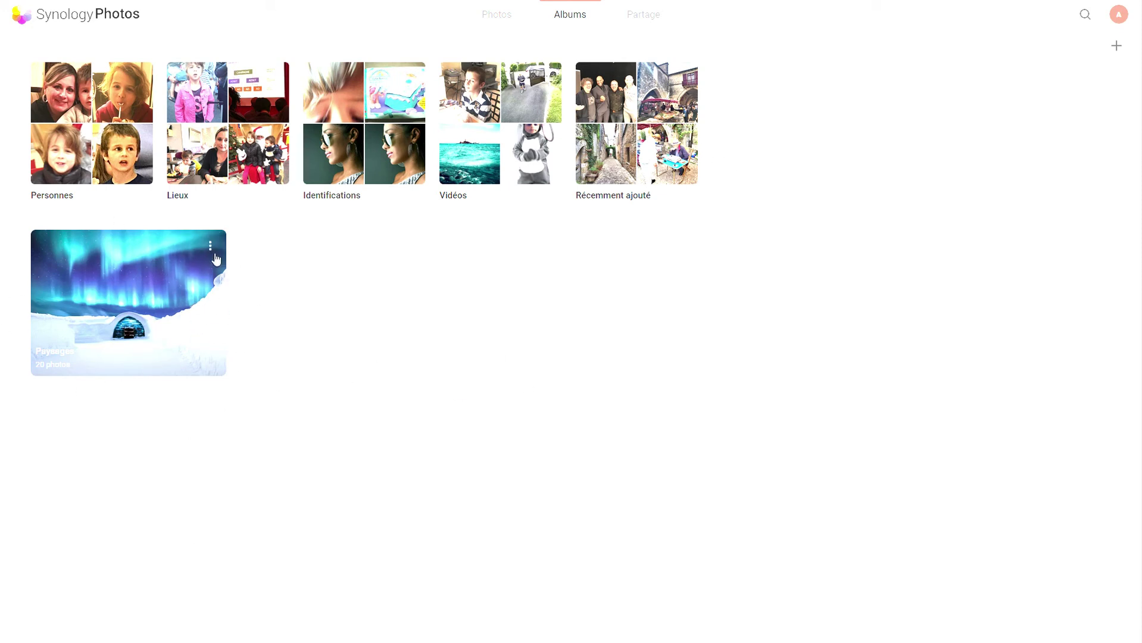
{"action": "left_click", "coordinate": [211, 247]}
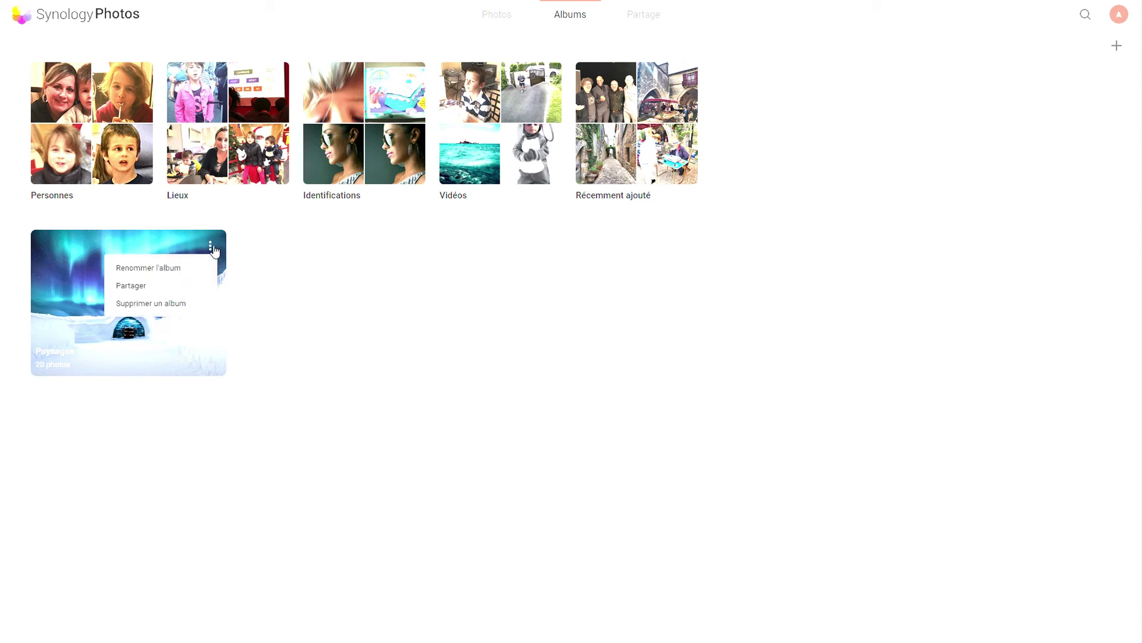
{"action": "left_click", "coordinate": [360, 335]}
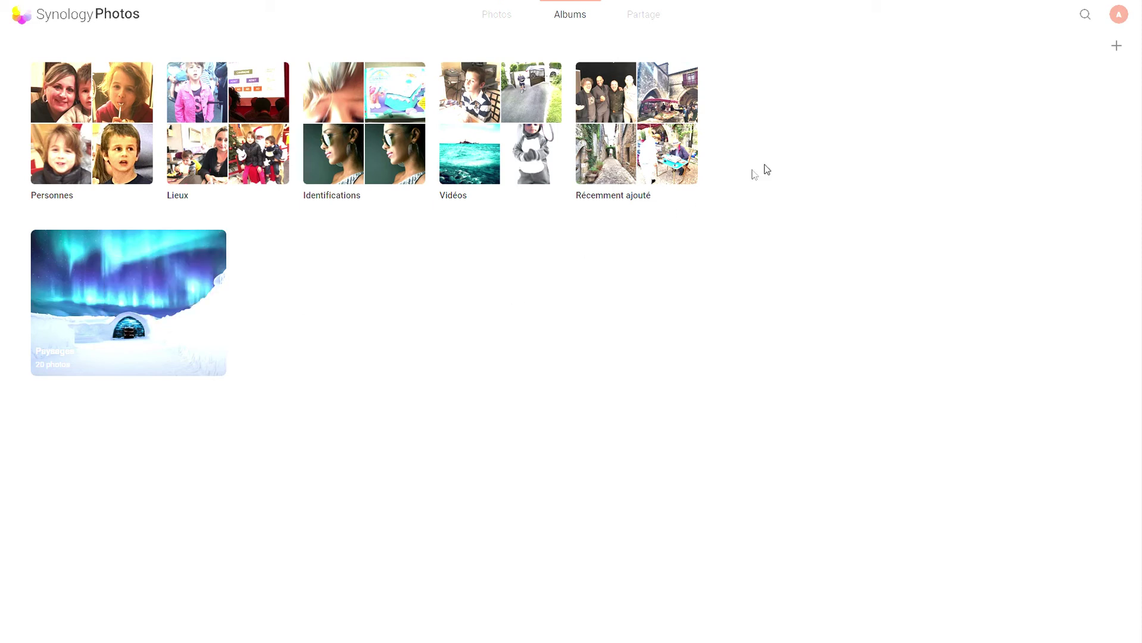
Return to the personal space photos, dismiss the search tip, and search by the suggested shared-space tag flower.
{"action": "left_click", "coordinate": [505, 23]}
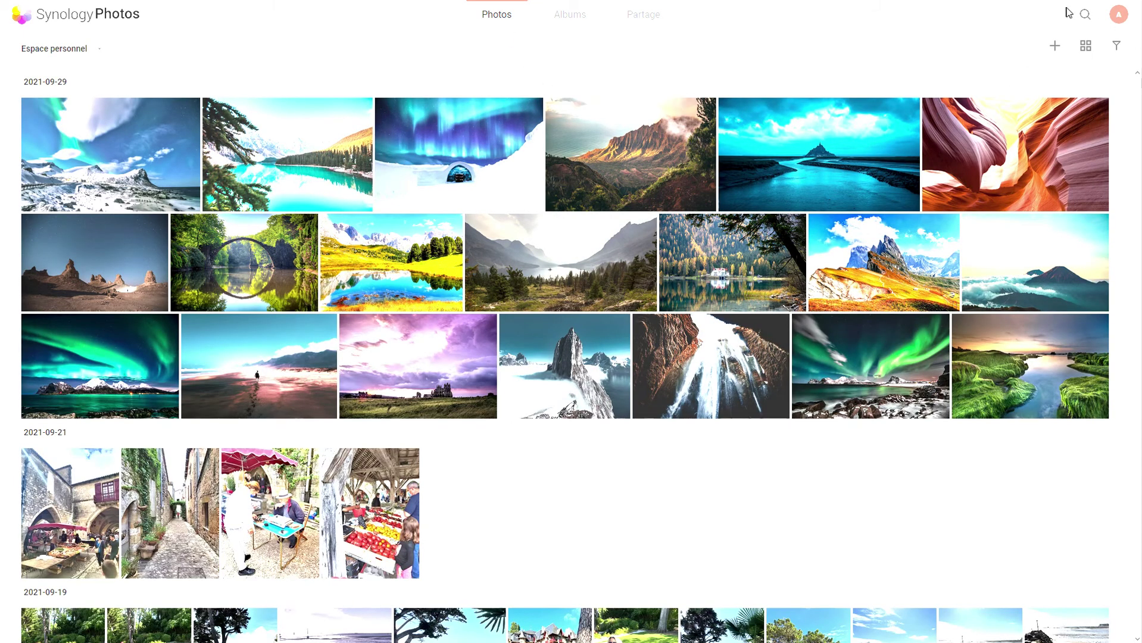
{"action": "left_click", "coordinate": [1084, 14]}
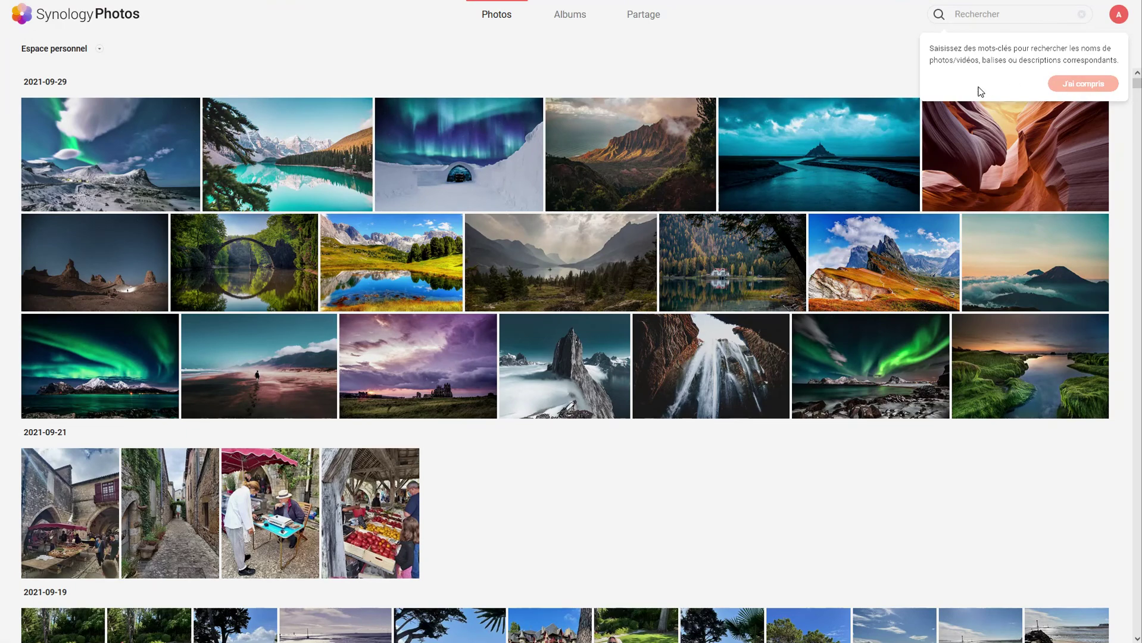
{"action": "left_click", "coordinate": [1074, 84]}
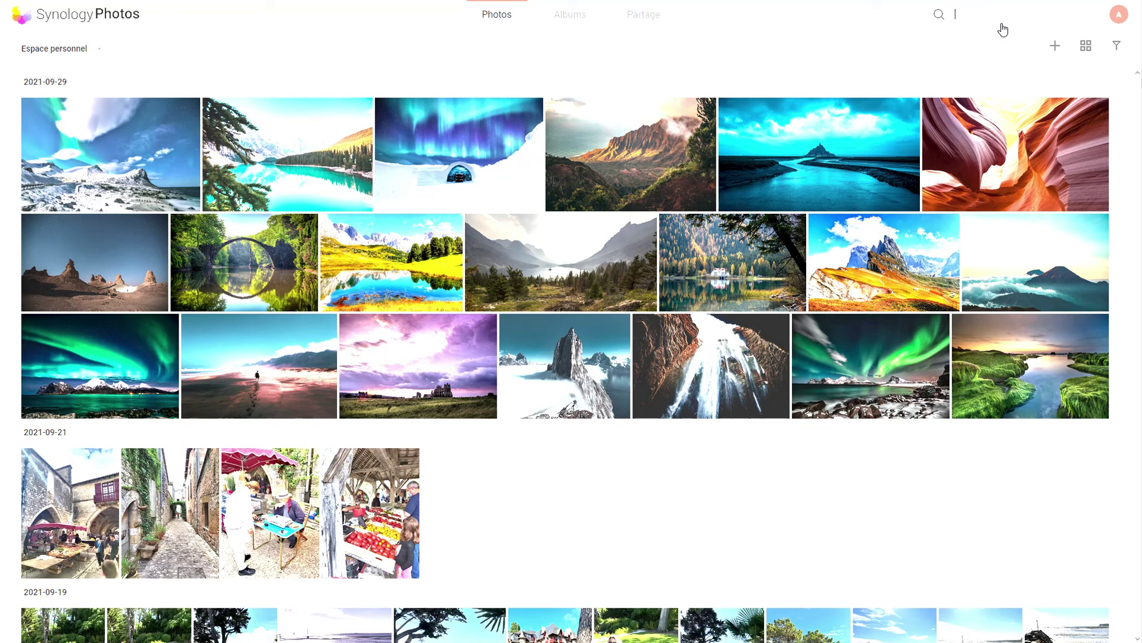
{"action": "type", "text": "f"}
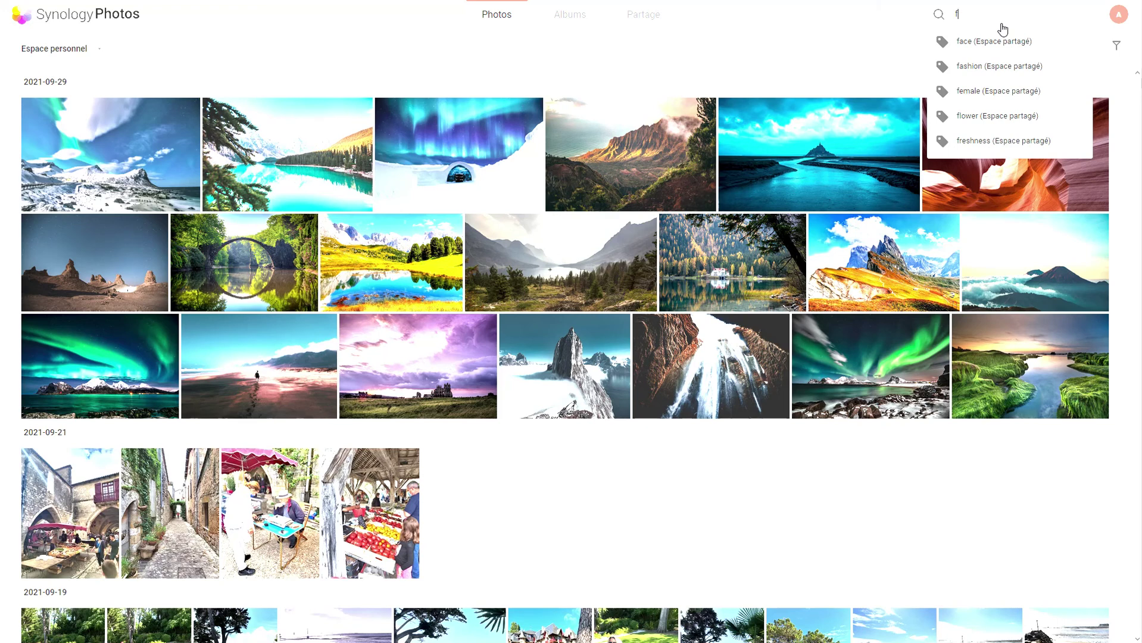
{"action": "key", "text": "Down"}
{"action": "key", "text": "Down"}
{"action": "key", "text": "Down"}
{"action": "key", "text": "Down"}
{"action": "key", "text": "Return"}
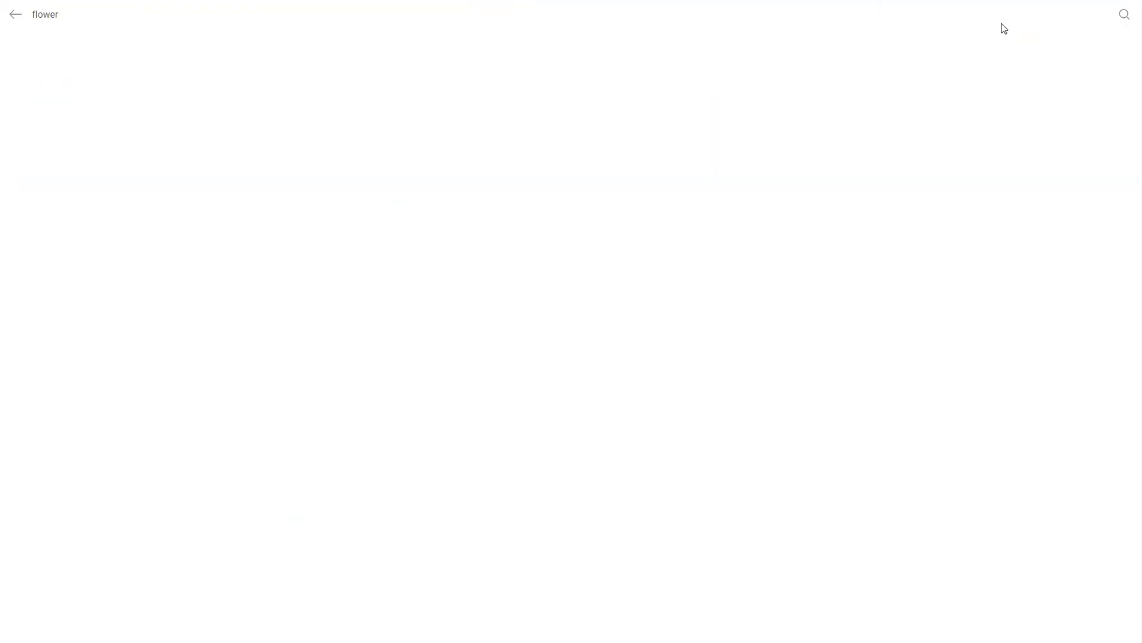